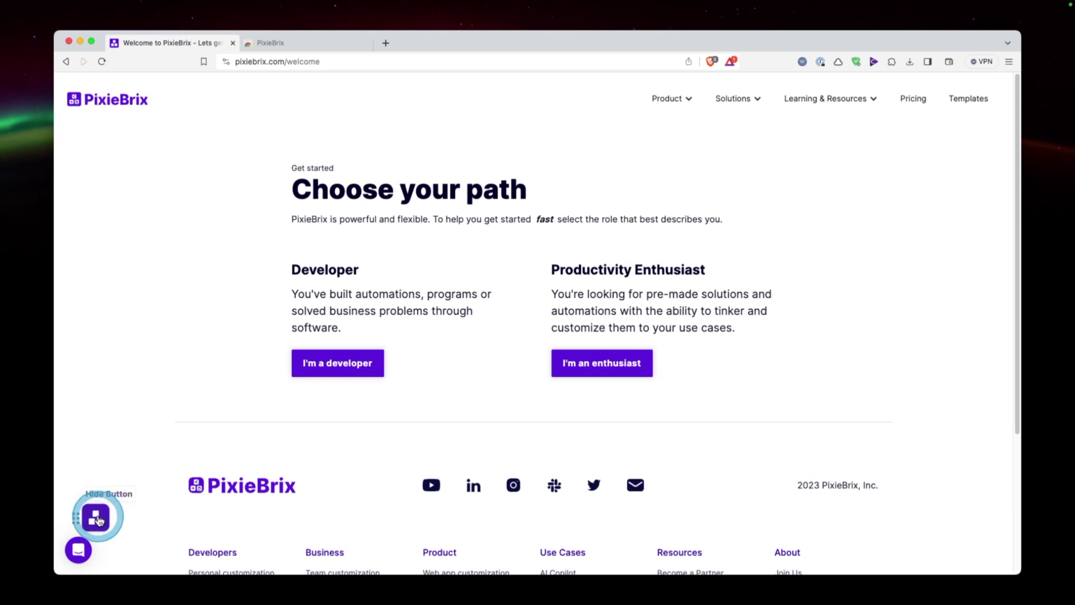
# View the PixieBrix quick bar's command list on the welcome page and close it
pyautogui.click(96, 518)
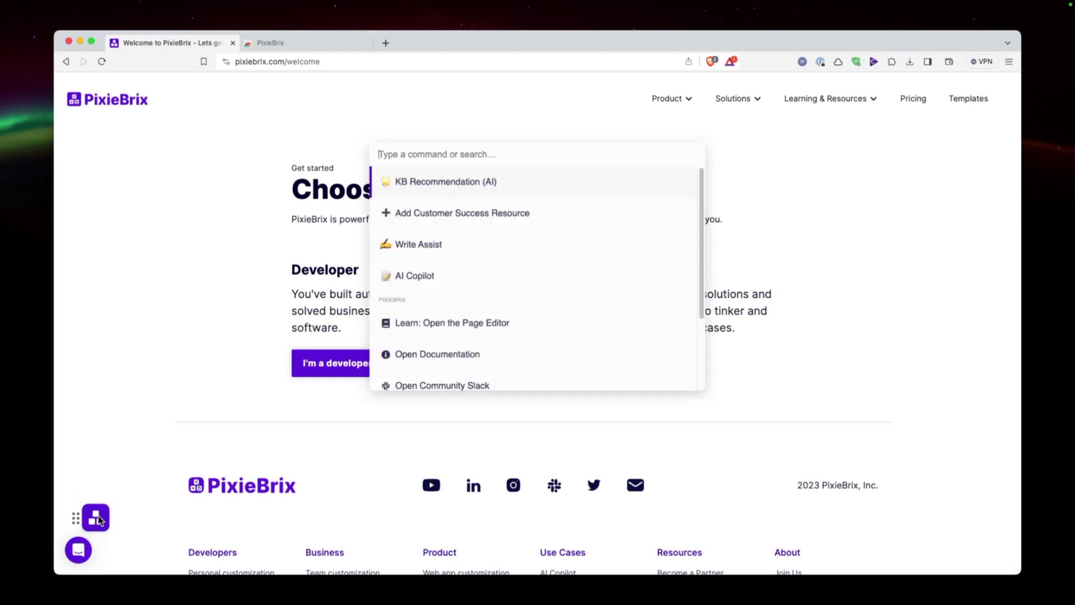
pyautogui.click(99, 520)
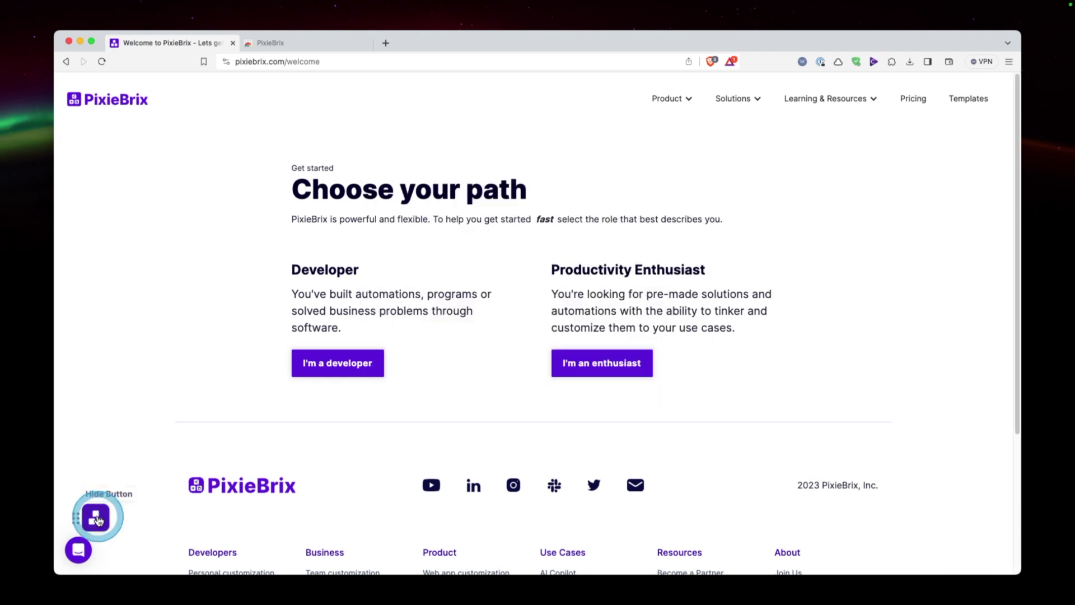
# Pin the PixieBrix extension to the browser toolbar
pyautogui.click(891, 61)
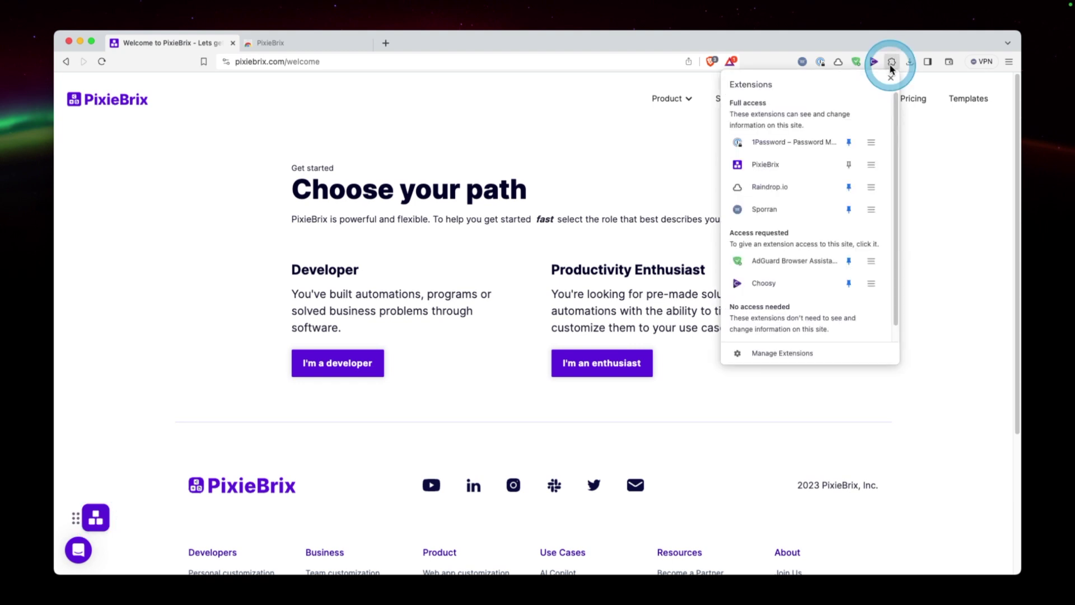
pyautogui.click(849, 164)
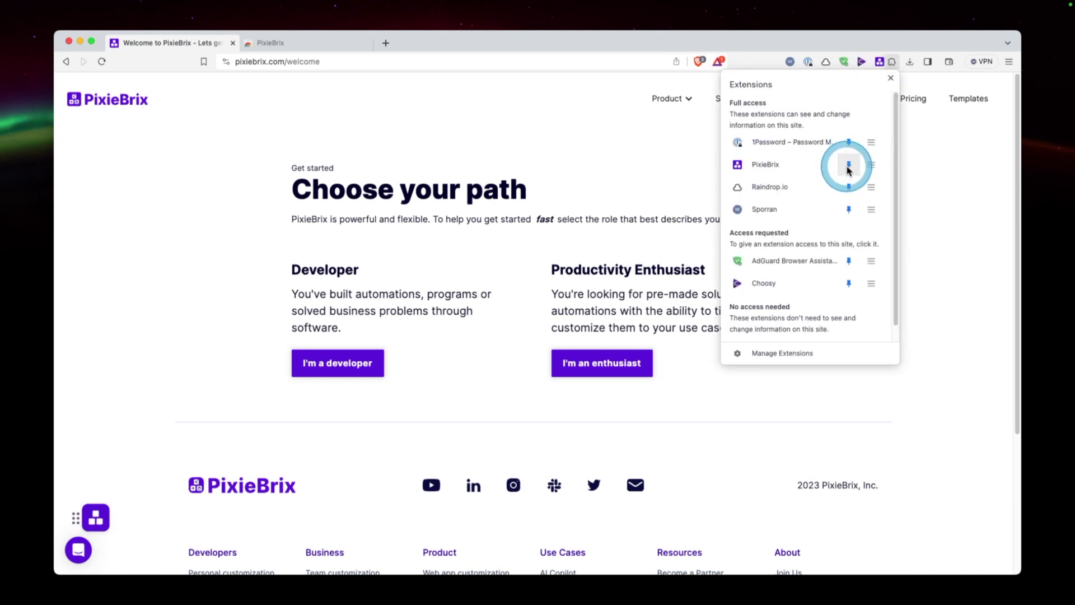
# Open the PixieBrix sidebar and look through its Write Assist and KB Assist panels
pyautogui.click(873, 63)
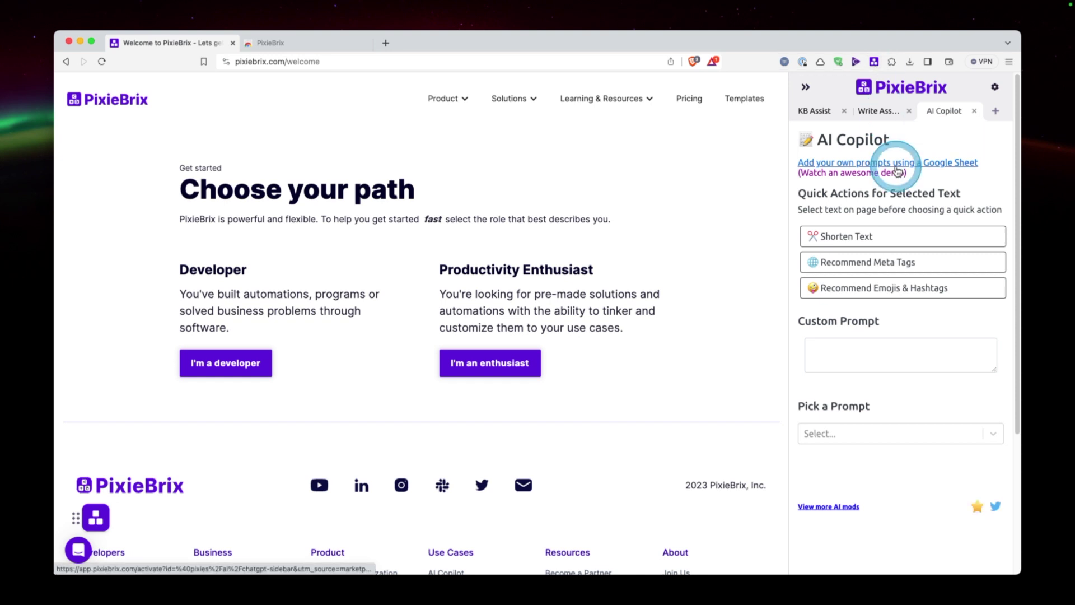
pyautogui.click(876, 113)
pyautogui.click(819, 111)
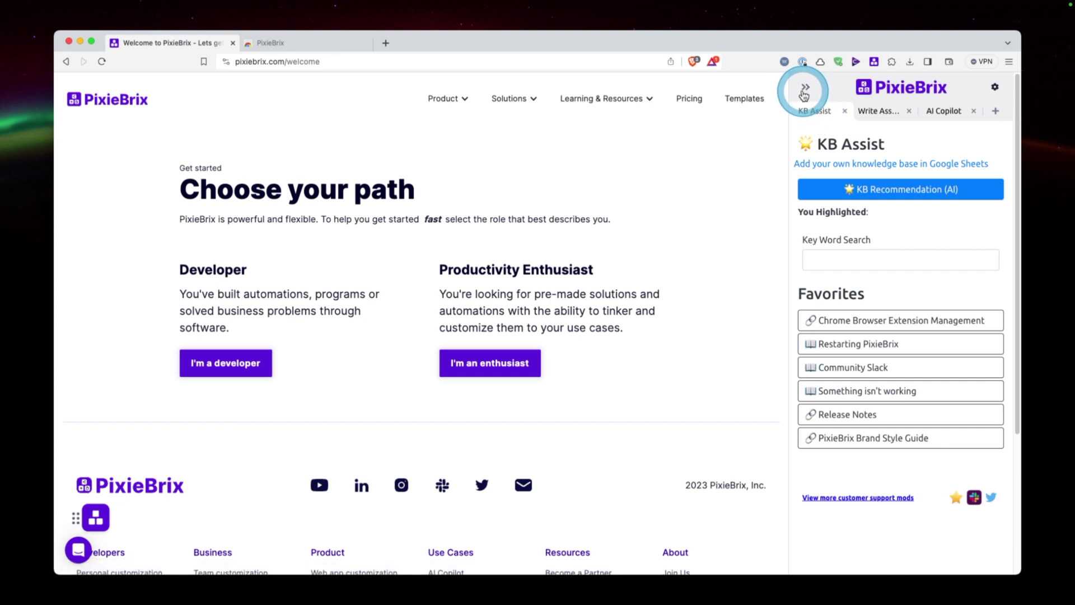
# Choose the developer path and read the "Build your first mod" guide as far as the "Open the Page Editor" section
pyautogui.click(342, 374)
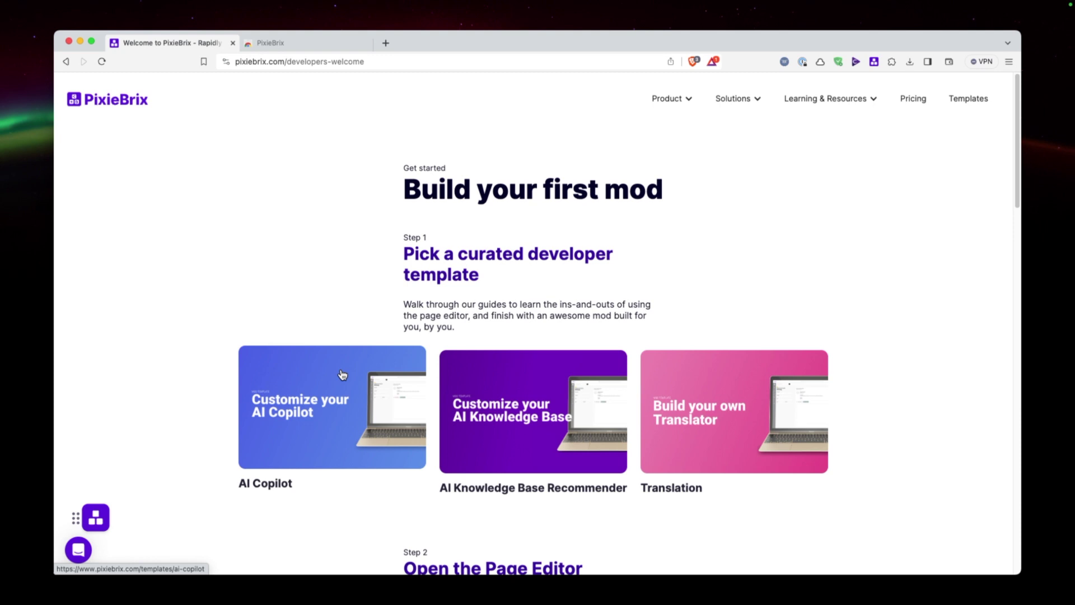
pyautogui.scroll(-3, 343, 374)
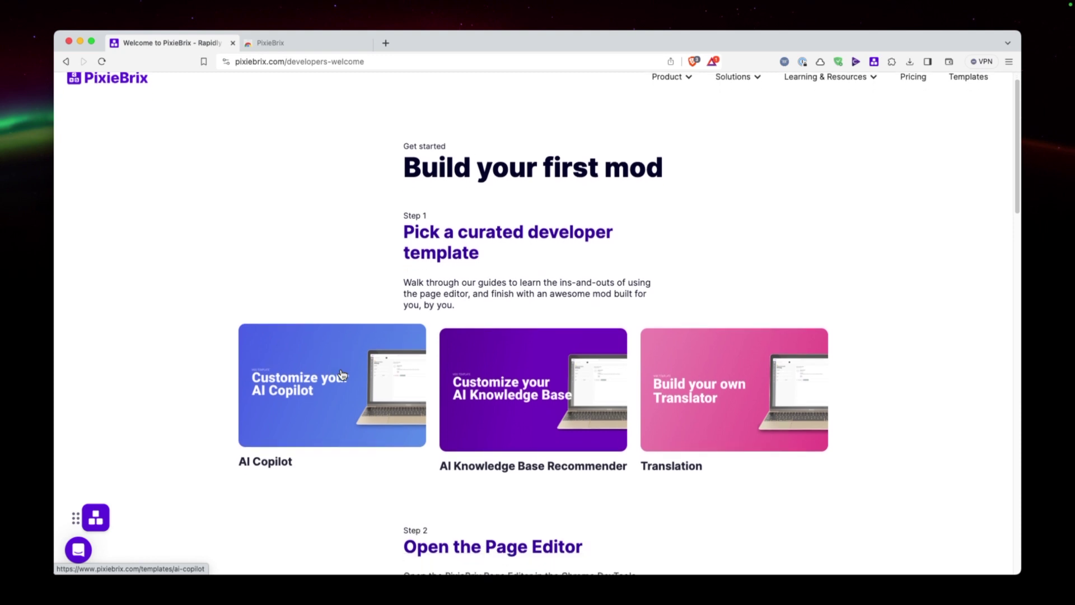
pyautogui.scroll(-5, 343, 375)
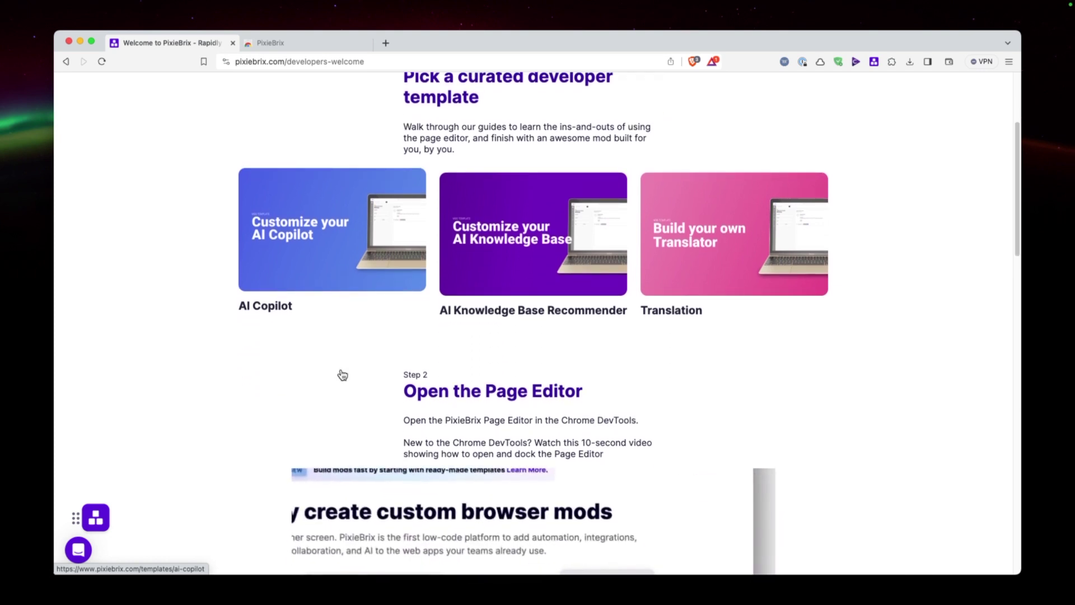
pyautogui.scroll(-3, 343, 375)
pyautogui.scroll(-6, 343, 374)
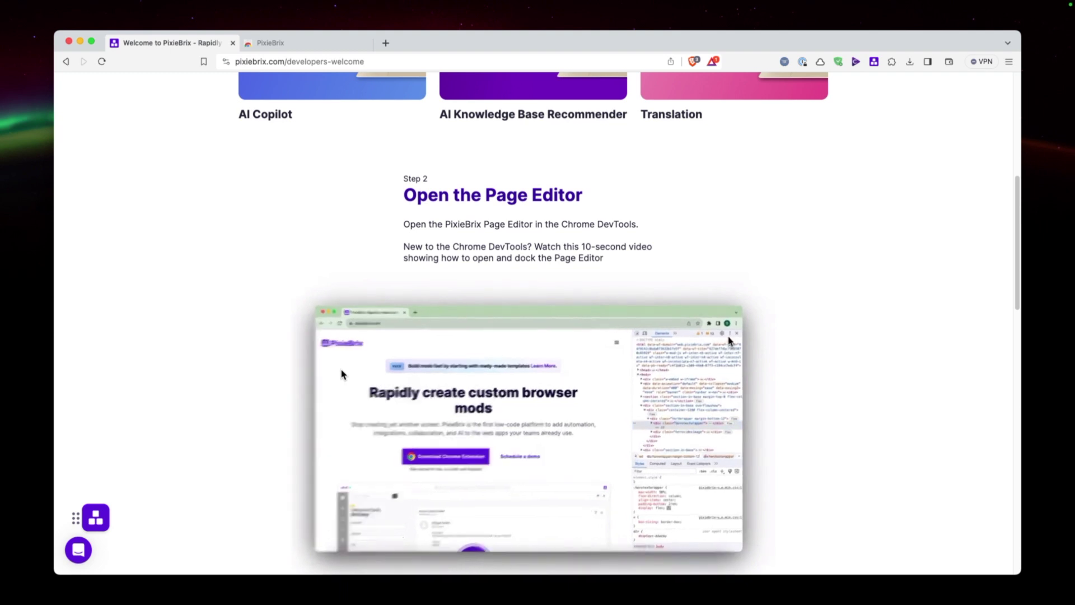
pyautogui.scroll(-1, 343, 375)
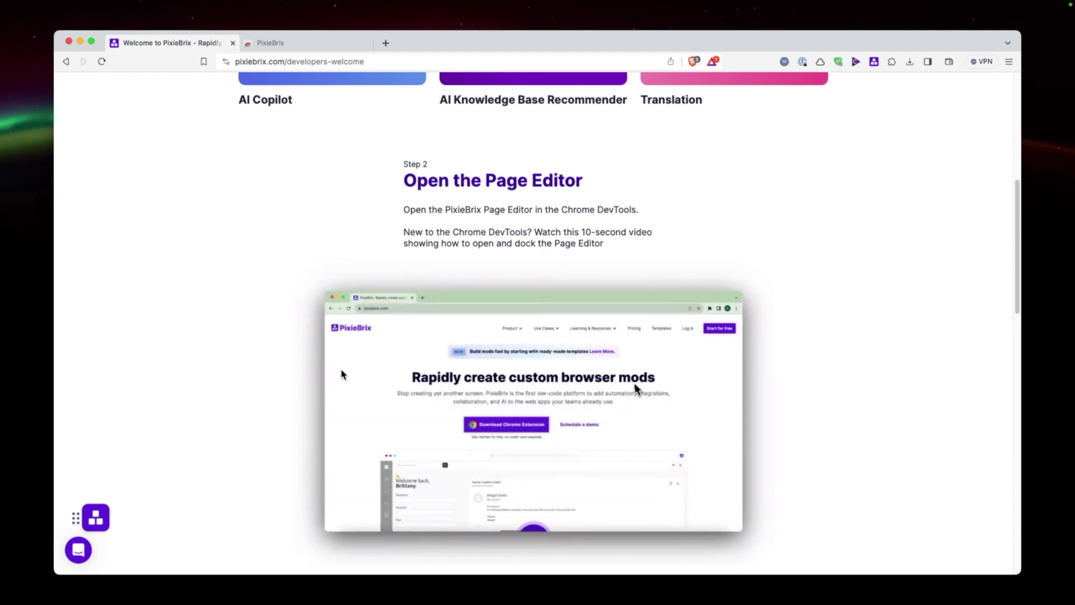
# Open the browser's developer tools and show the PixieBrix Page Editor in them
pyautogui.press('super+alt+i')
pyautogui.click(913, 79)
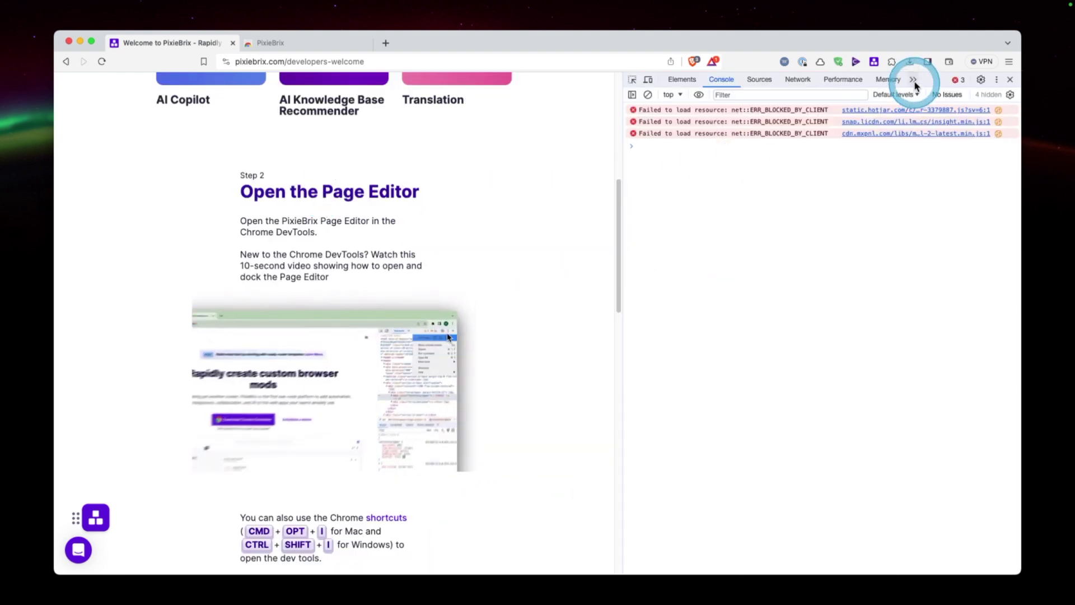
pyautogui.click(931, 142)
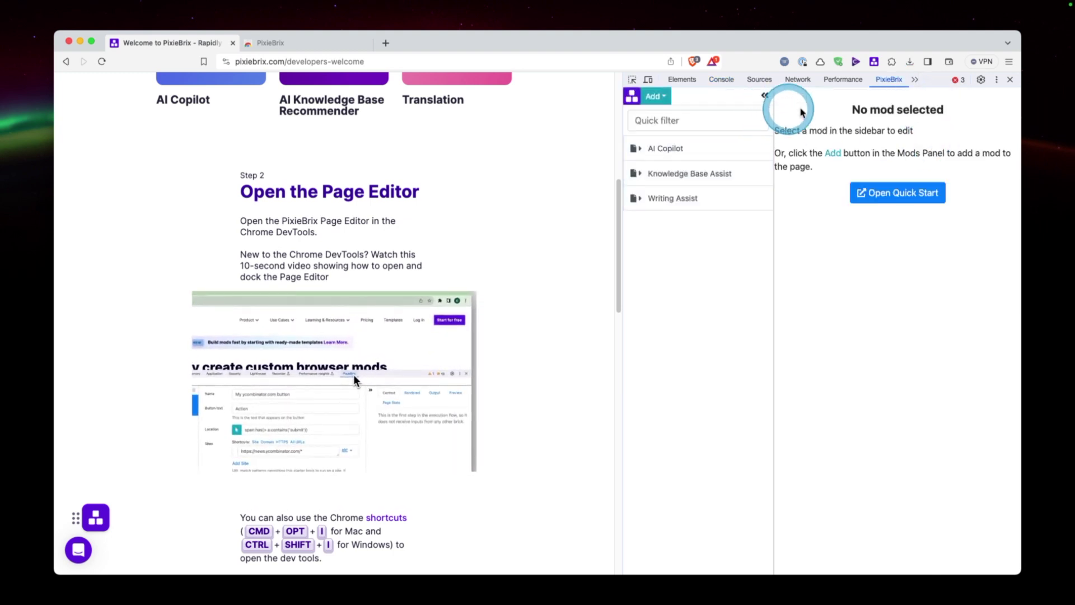
# Dock the developer tools to the bottom of the browser window and make them taller
pyautogui.click(997, 80)
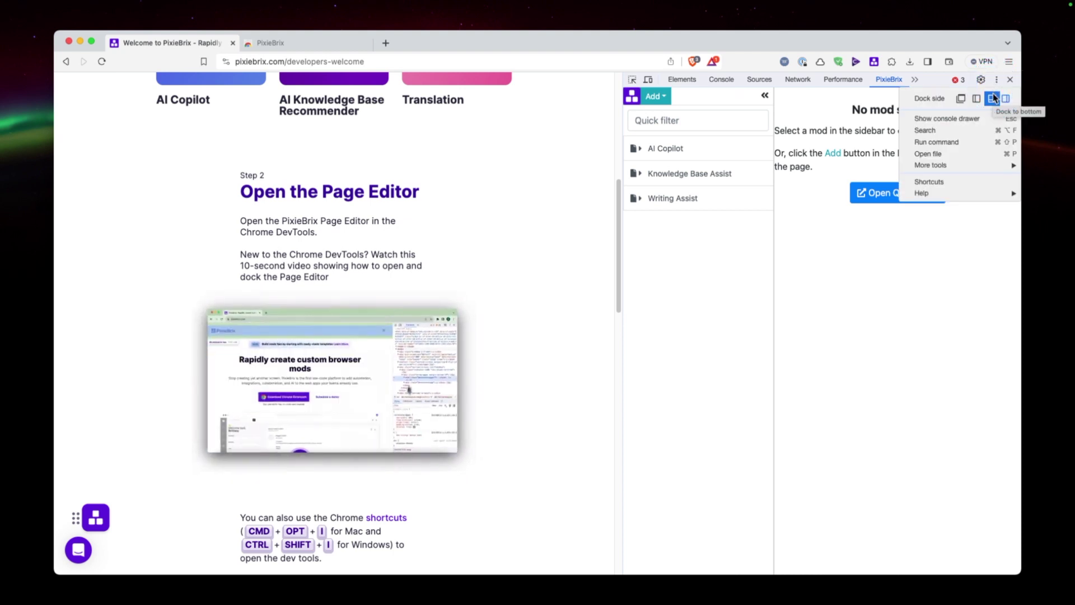
pyautogui.click(993, 98)
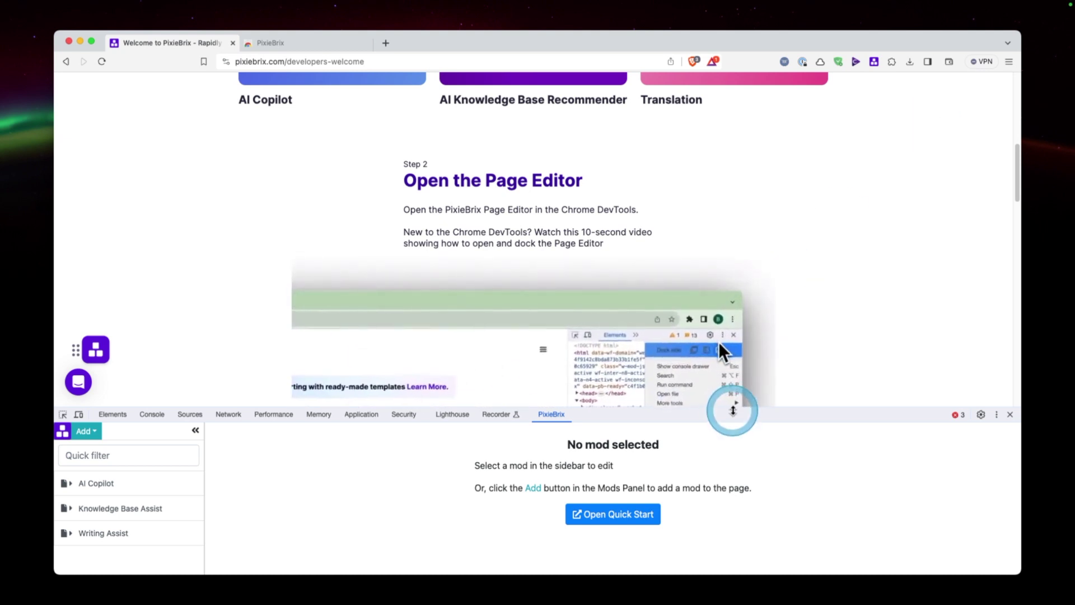
pyautogui.moveTo(733, 408); pyautogui.dragTo(738, 339)
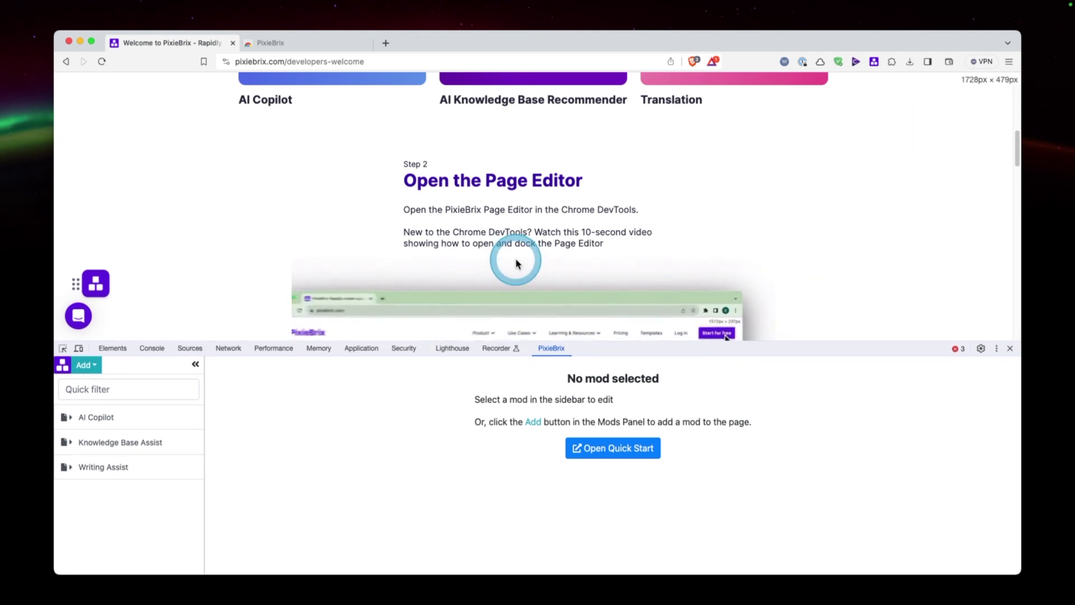
pyautogui.scroll(-4, 701, 257)
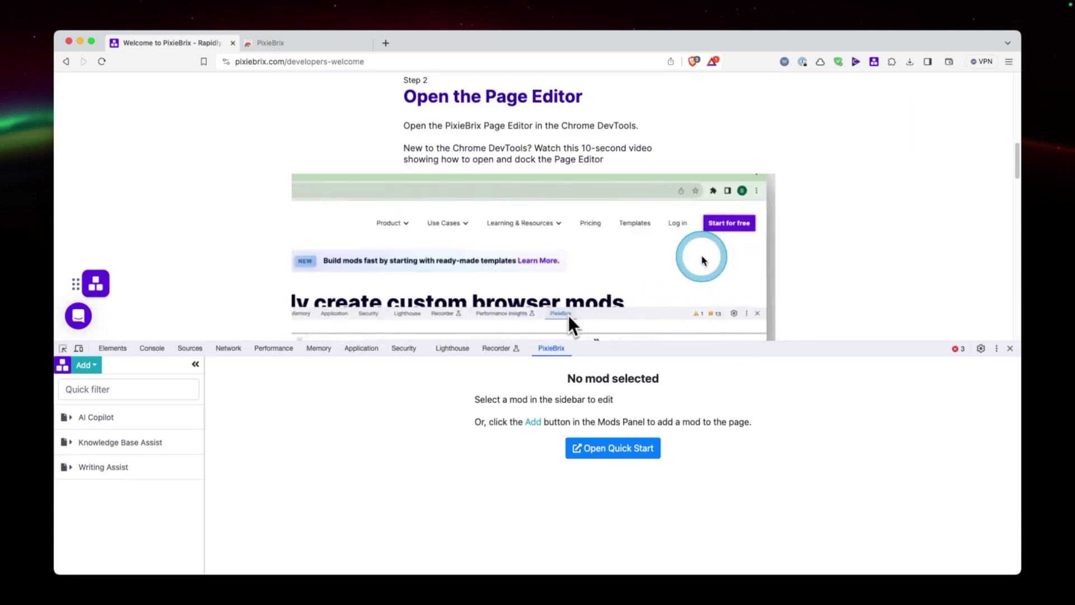
pyautogui.scroll(-10, 703, 260)
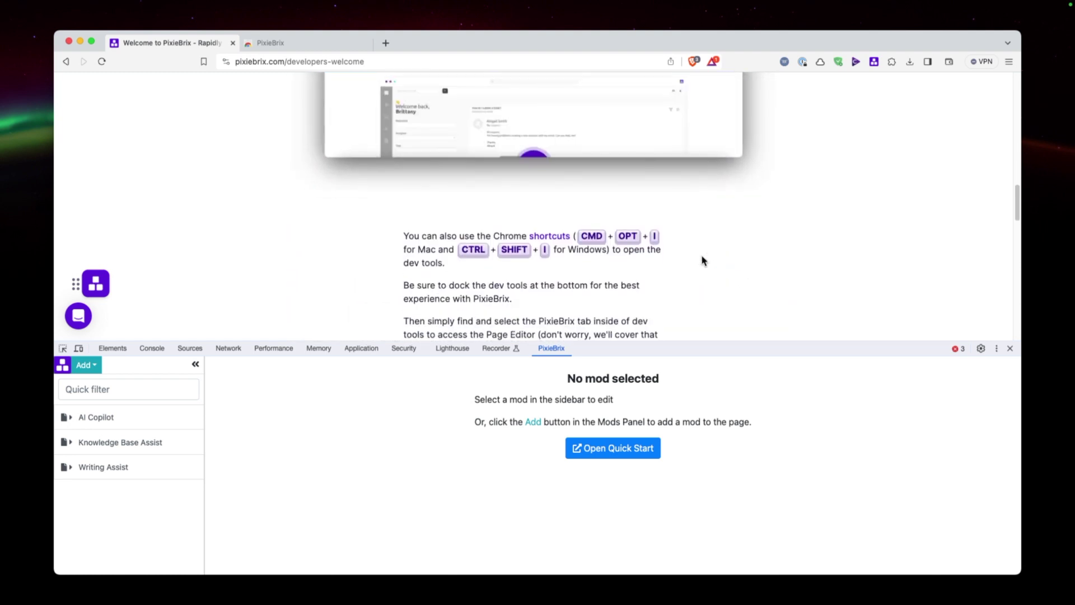
pyautogui.scroll(-1, 703, 260)
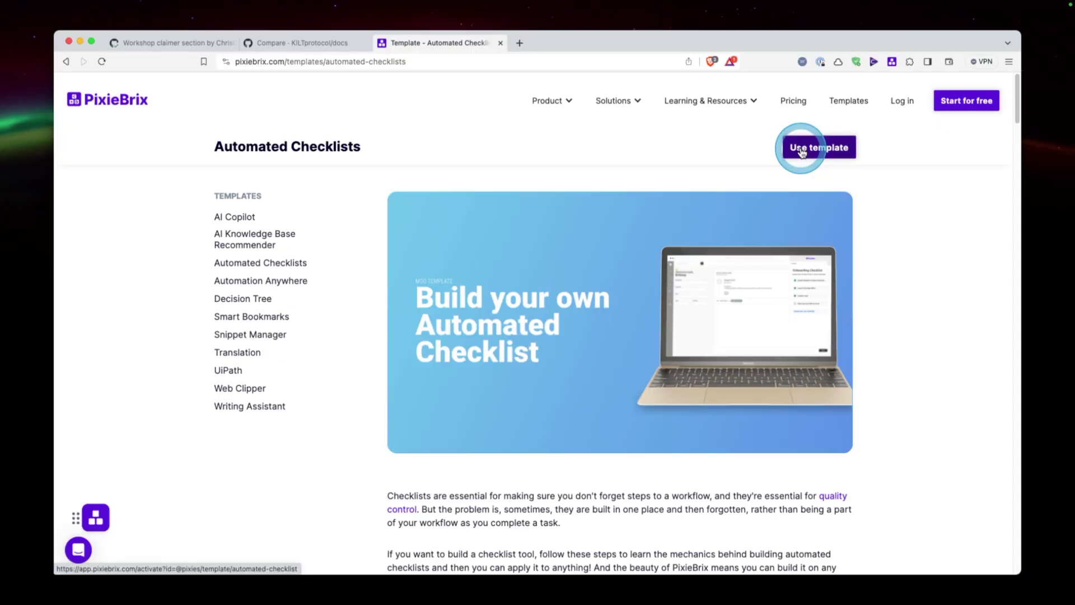
# Use the Automated Checklists template and open its mod metadata and PR Checklist in the Page Editor
pyautogui.click(820, 149)
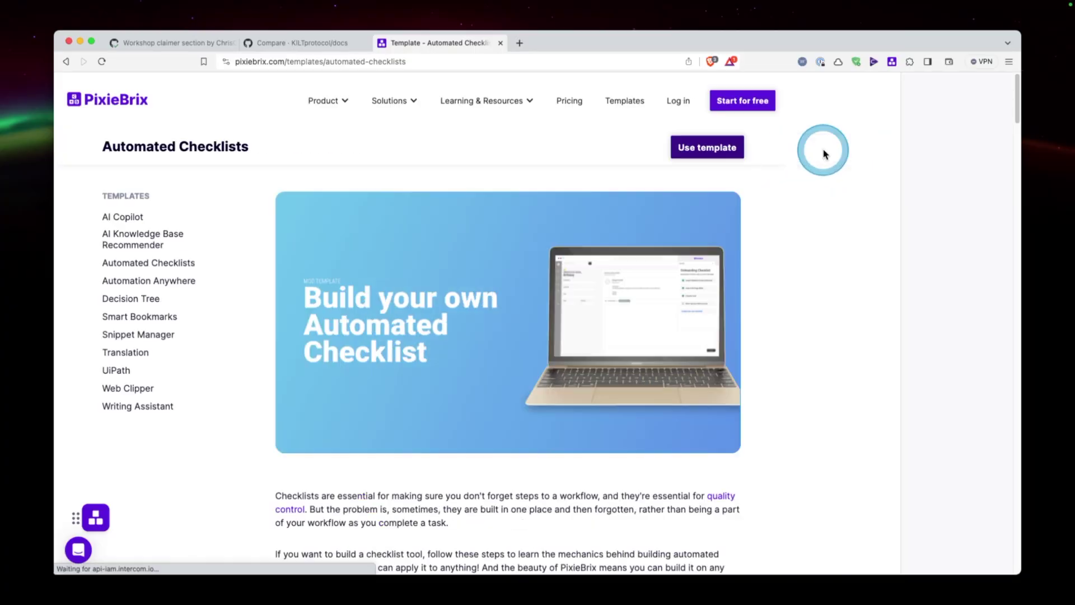
pyautogui.click(814, 192)
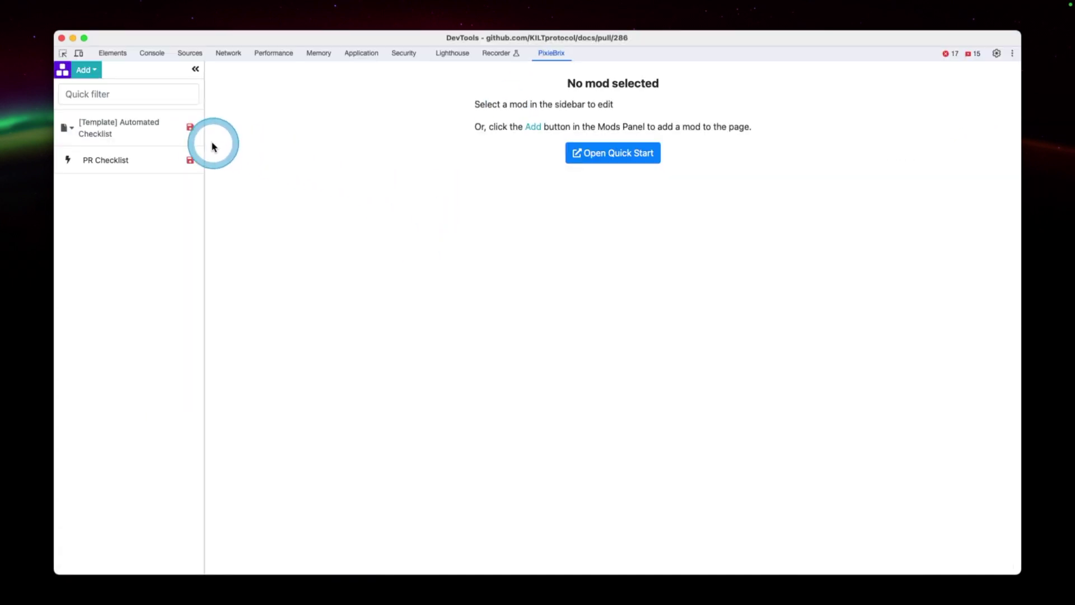
pyautogui.click(148, 128)
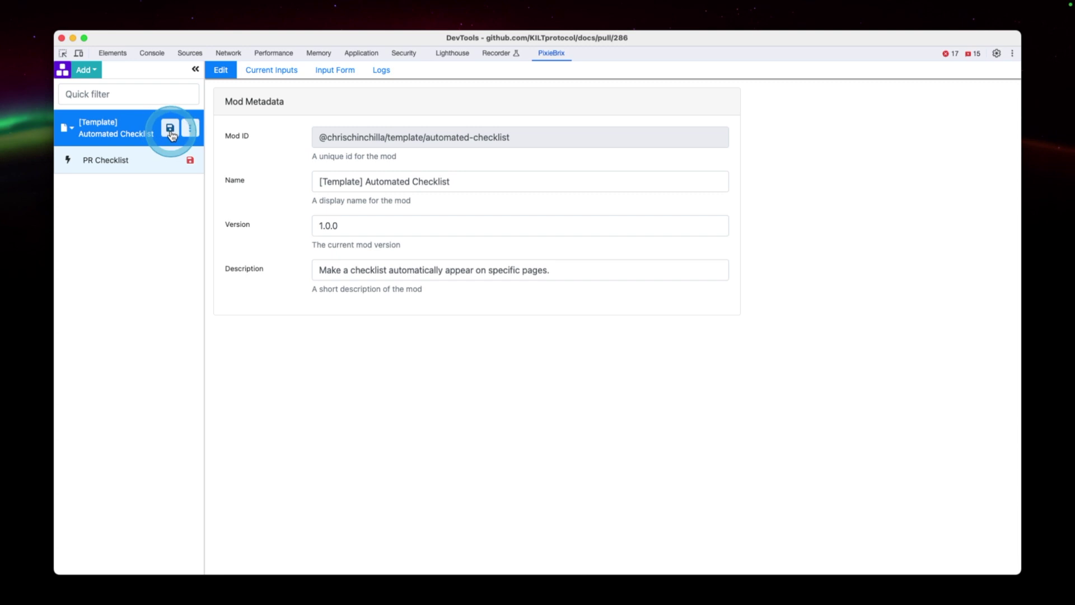
pyautogui.click(168, 164)
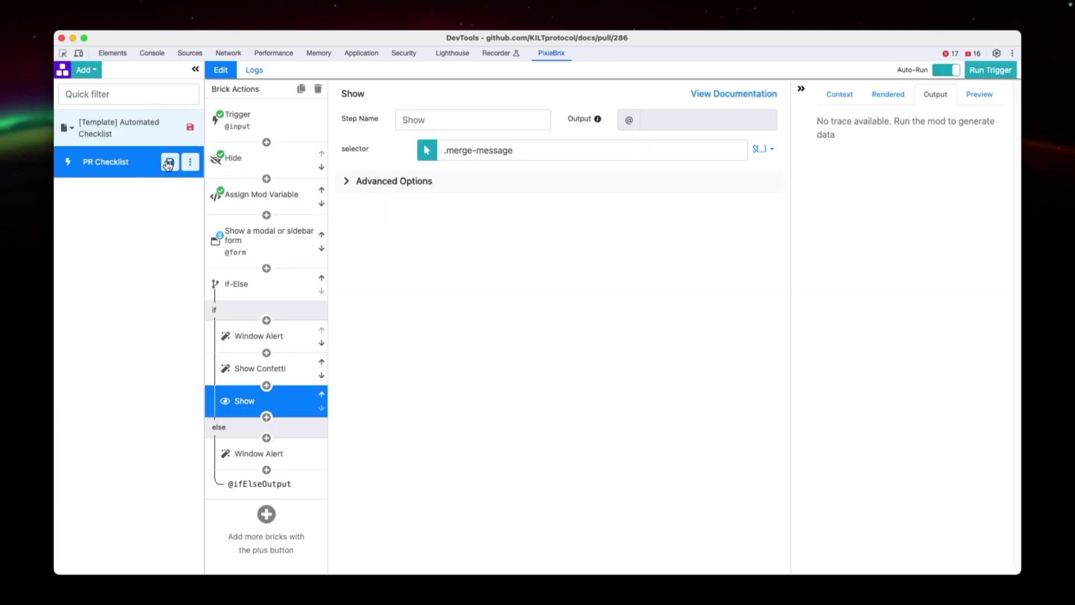
# Inspect the GitHub pull request's merge box and examine the merge-message div element in its HTML
pyautogui.click(483, 349)
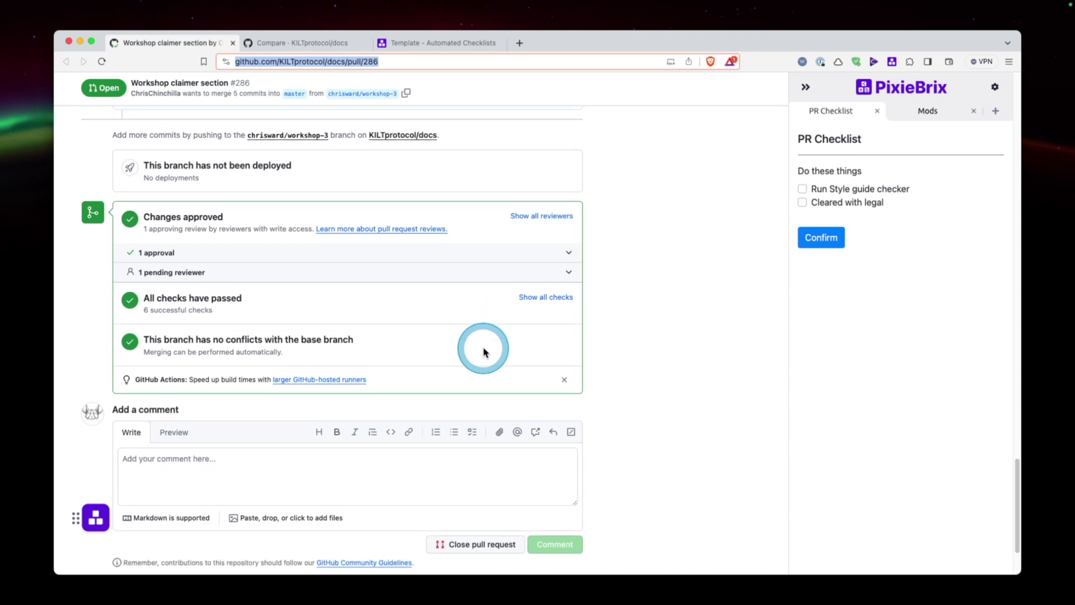
pyautogui.rightClick(433, 350)
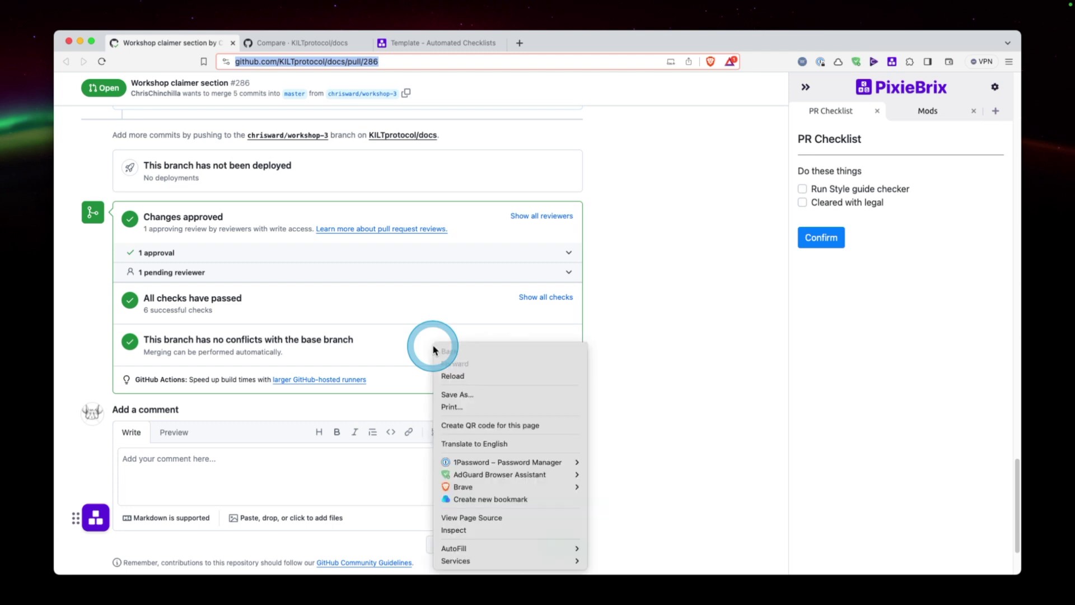
pyautogui.click(462, 536)
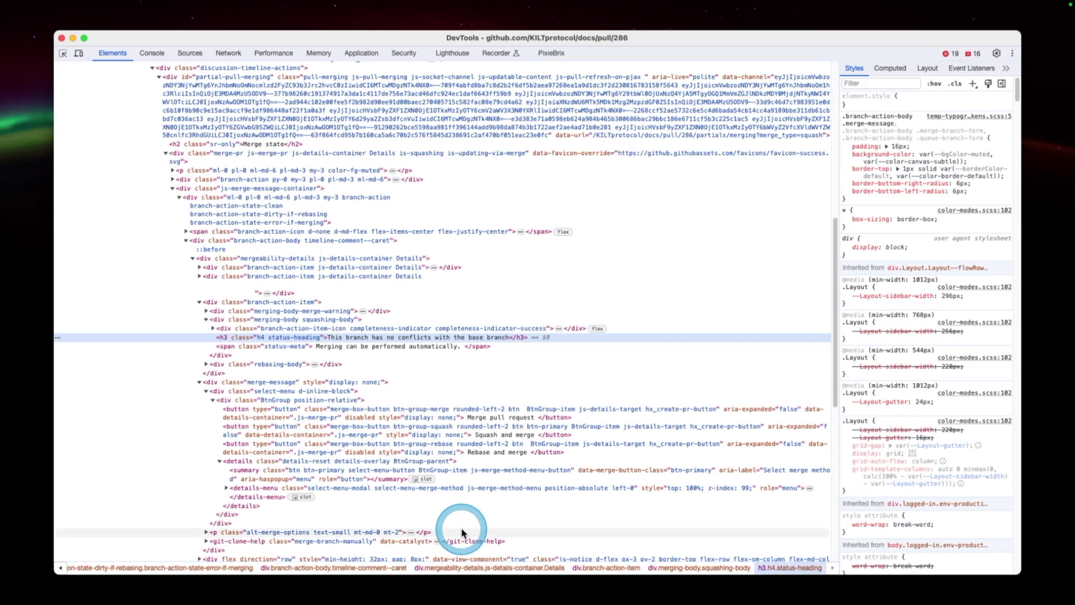
pyautogui.click(285, 382)
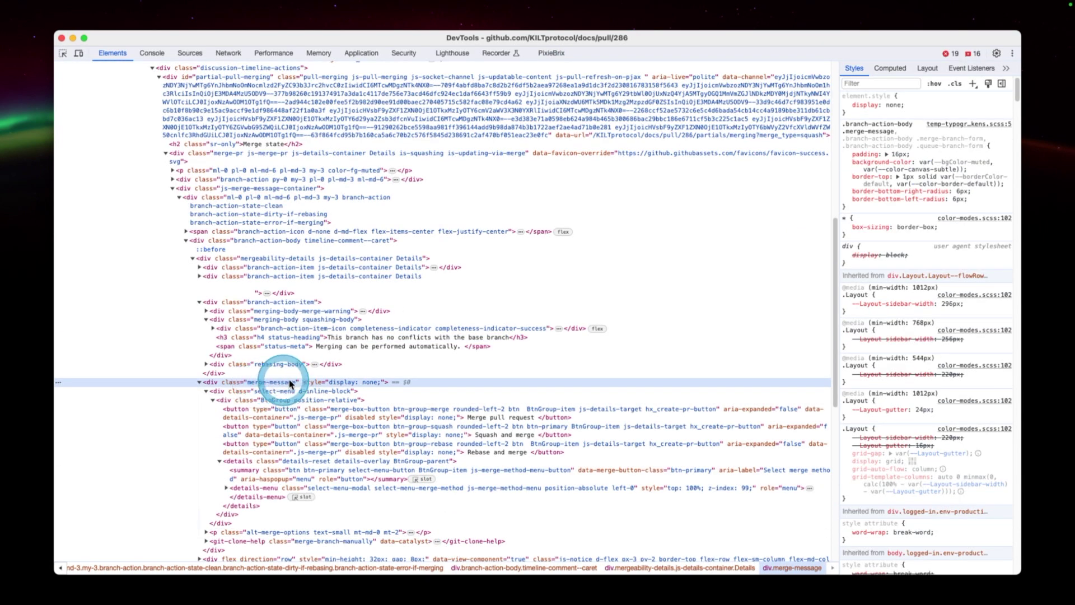
pyautogui.press('super+alt+i')
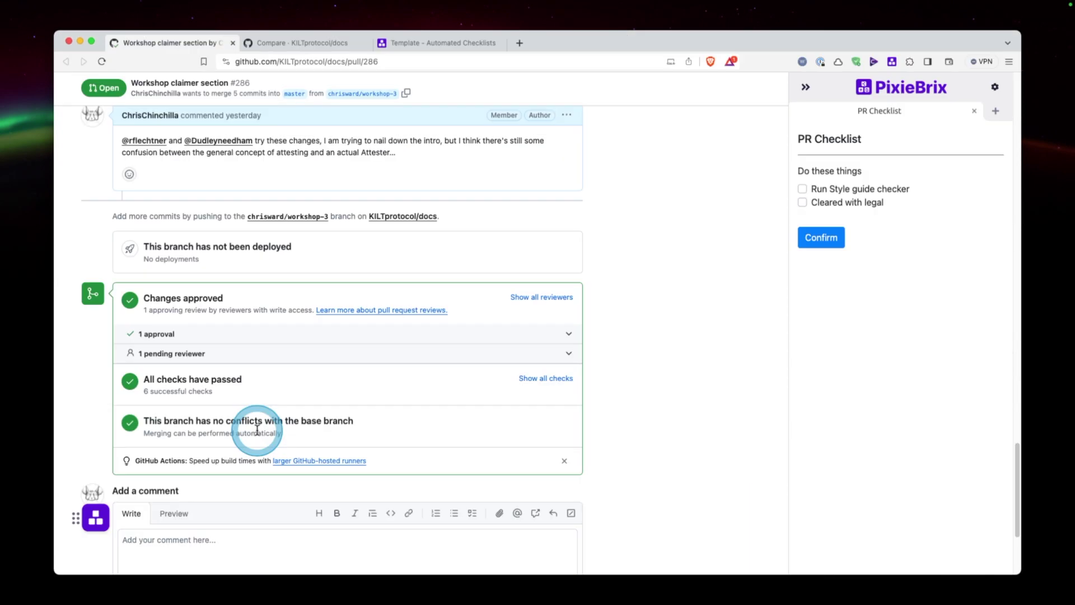
# Review the pull request page with its PR Checklist sidebar, from the conversation down to the merge area
pyautogui.press('super+alt+i')
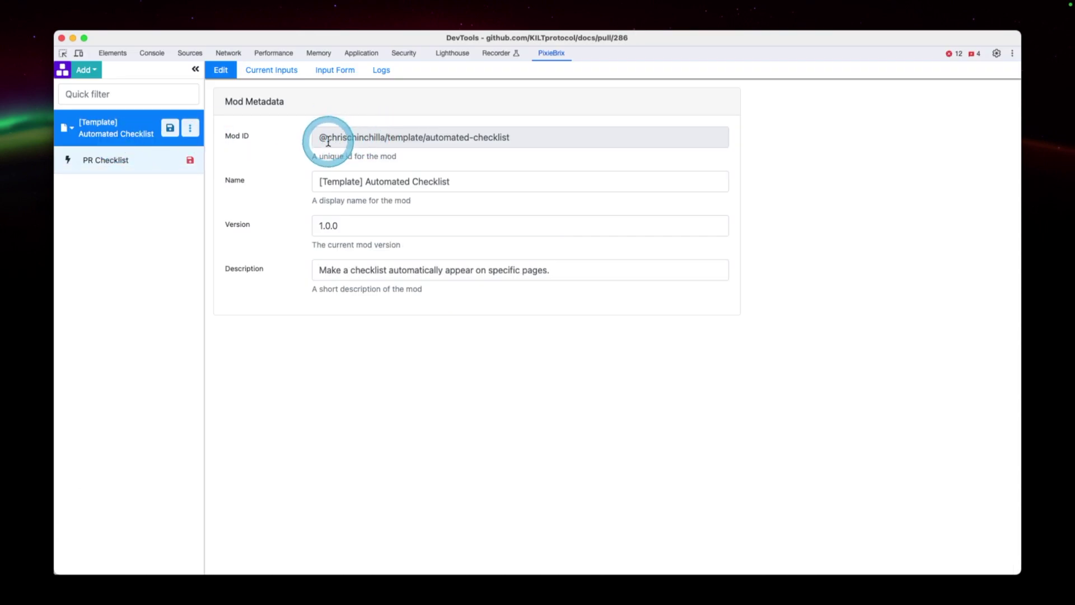
pyautogui.press('super+alt+i')
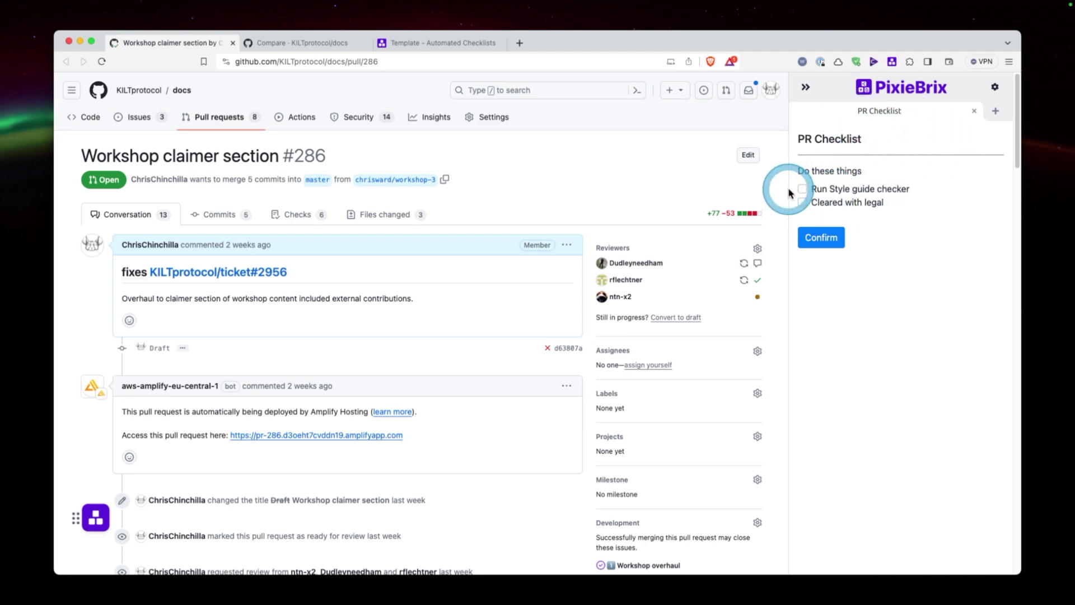
pyautogui.scroll(-10, 401, 372)
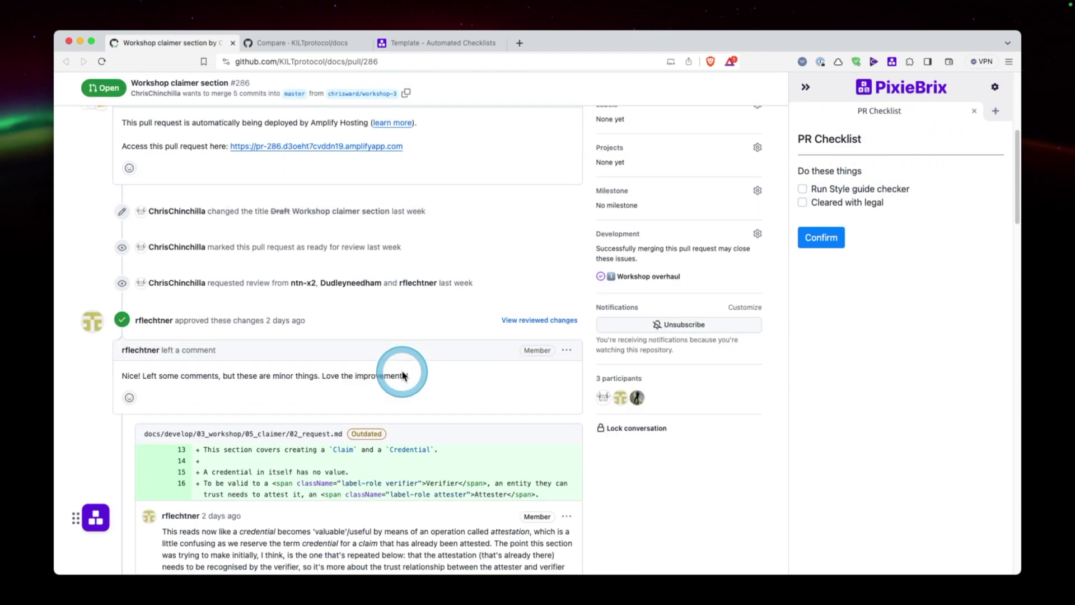
pyautogui.scroll(-15, 401, 372)
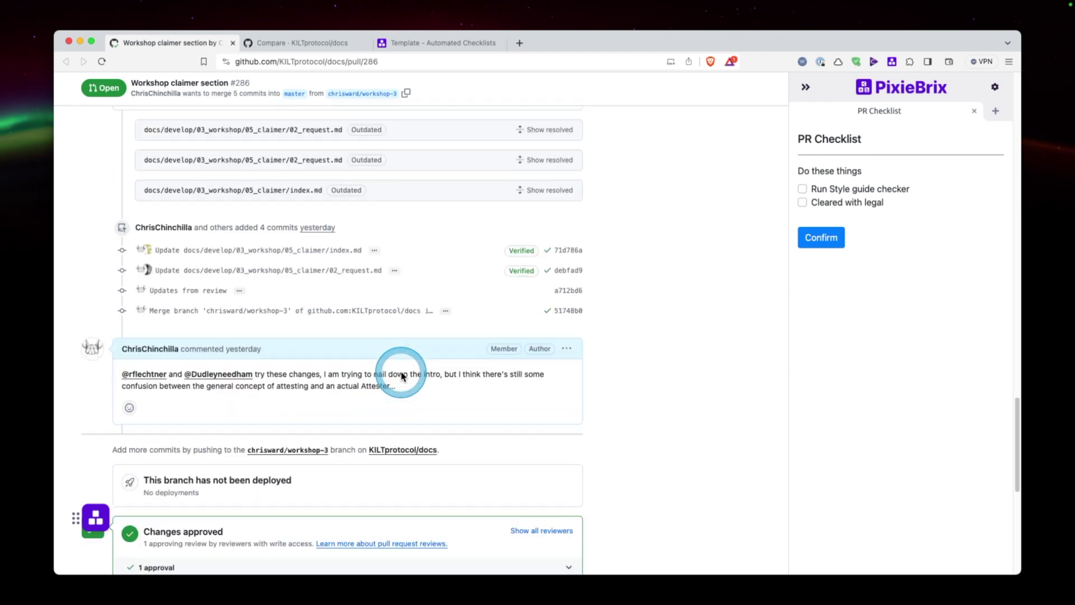
pyautogui.scroll(-5, 402, 375)
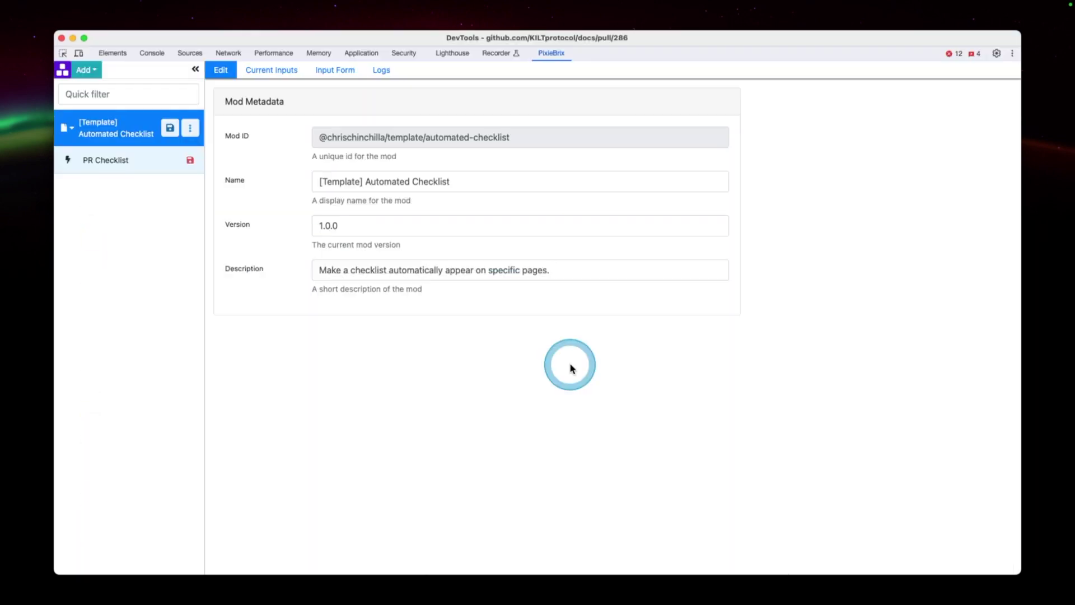
# Open the PR Checklist's Trigger brick and examine its Sites URL match pattern
pyautogui.click(112, 163)
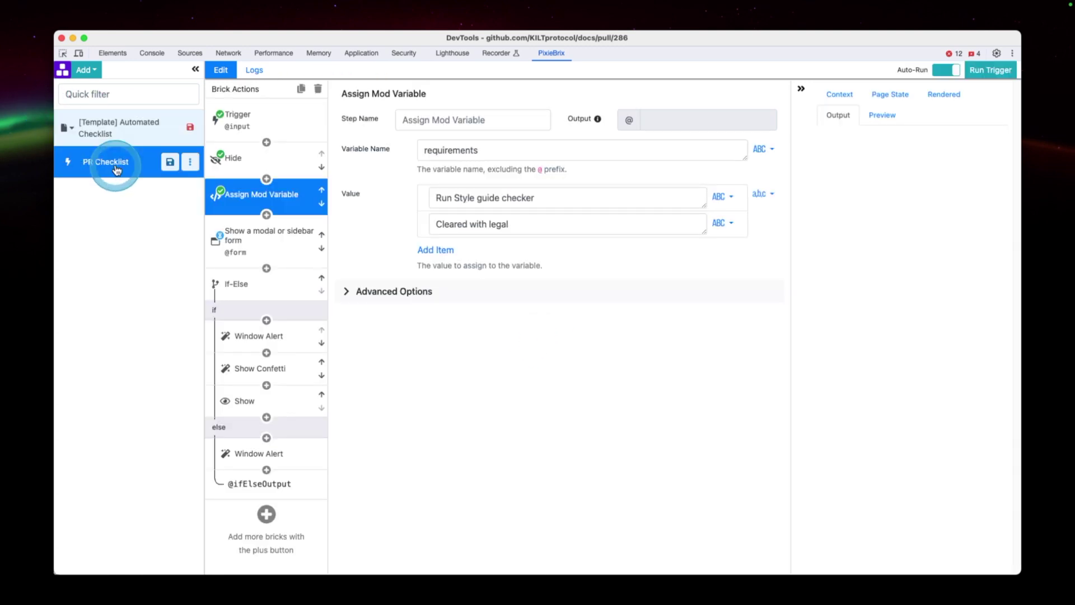
pyautogui.click(269, 122)
pyautogui.click(533, 232)
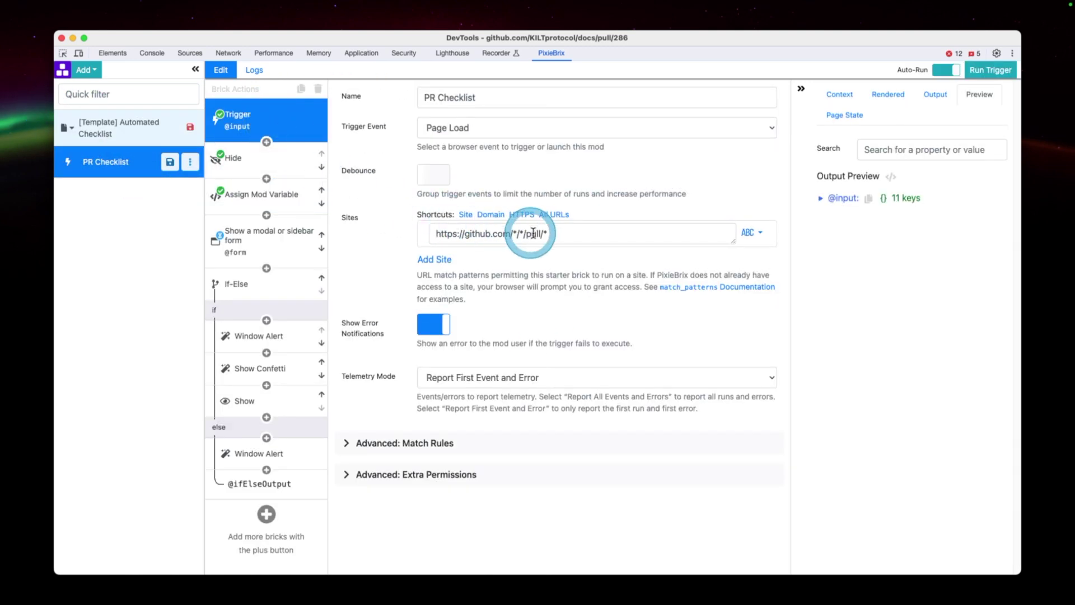
# Examine the Trigger's Sites pattern, the Hide brick's selector and the values in the Assign Mod Variable brick
pyautogui.moveTo(558, 233); pyautogui.dragTo(431, 233)
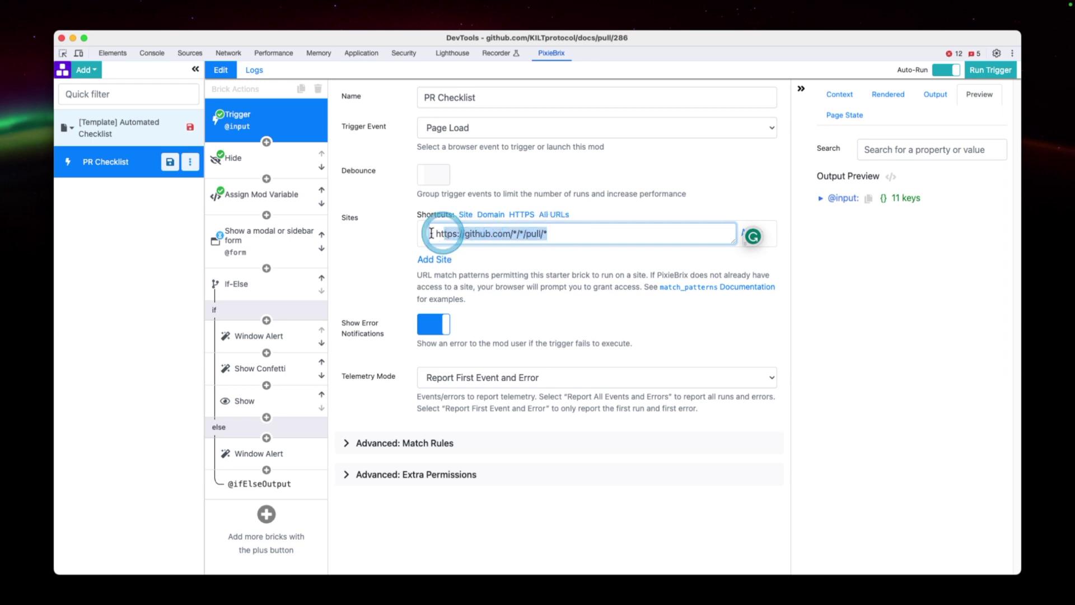
pyautogui.click(544, 240)
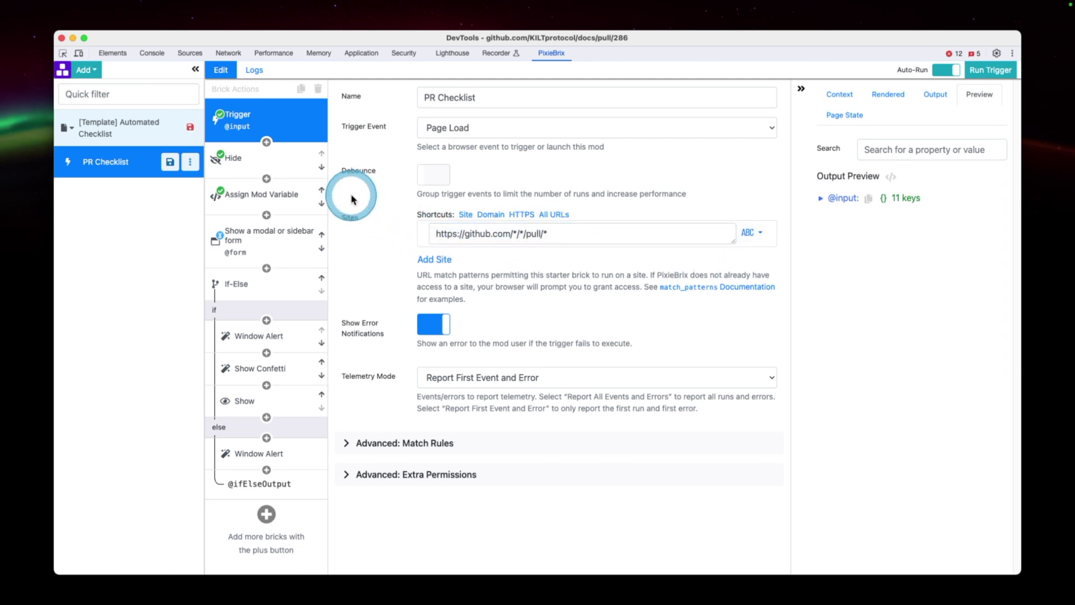
pyautogui.click(292, 164)
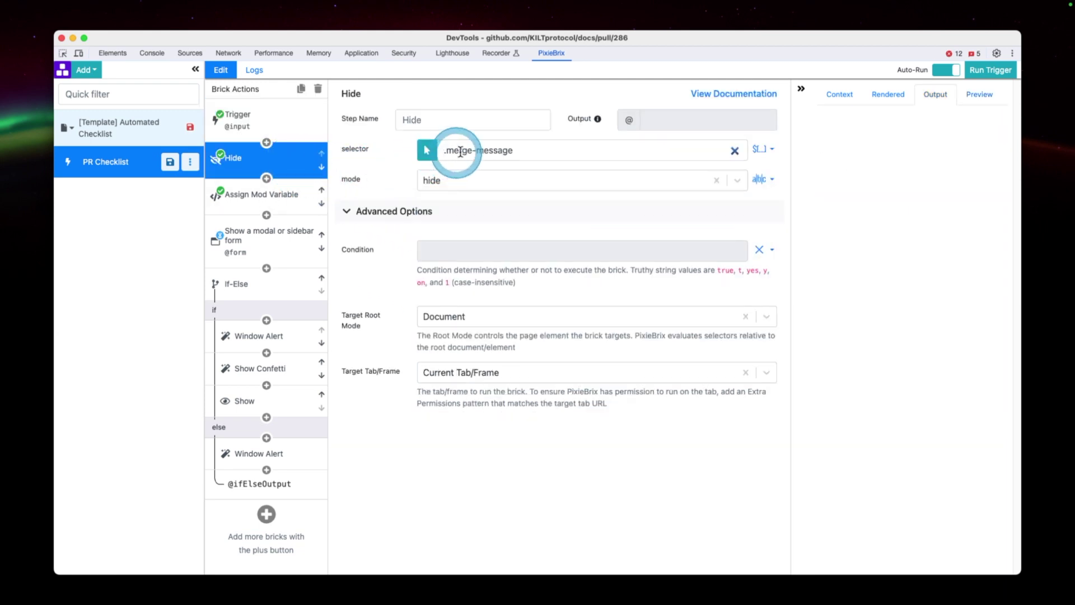
pyautogui.click(459, 150)
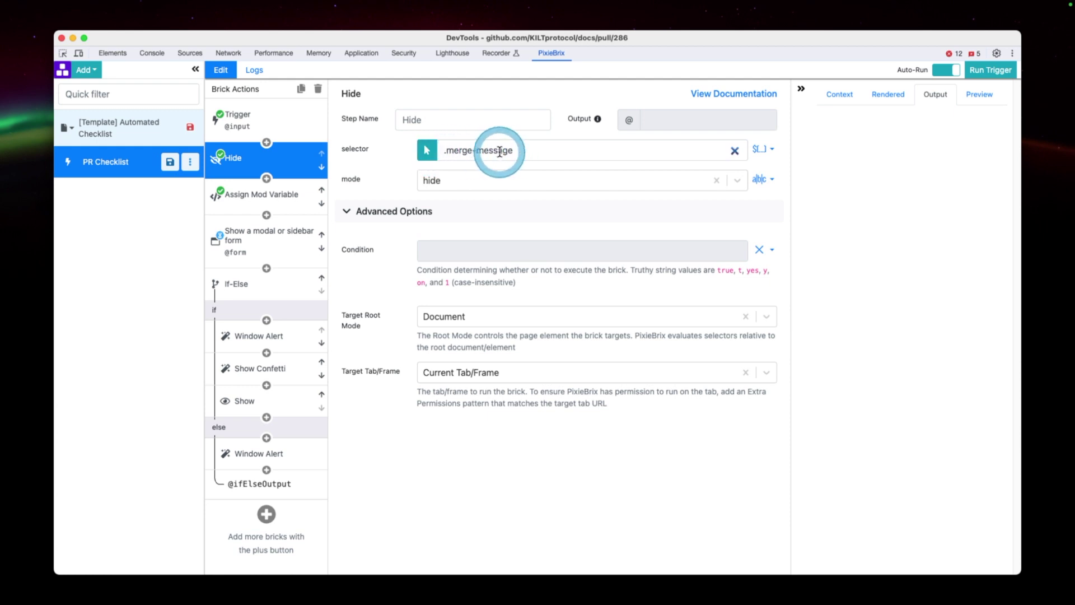
pyautogui.click(264, 196)
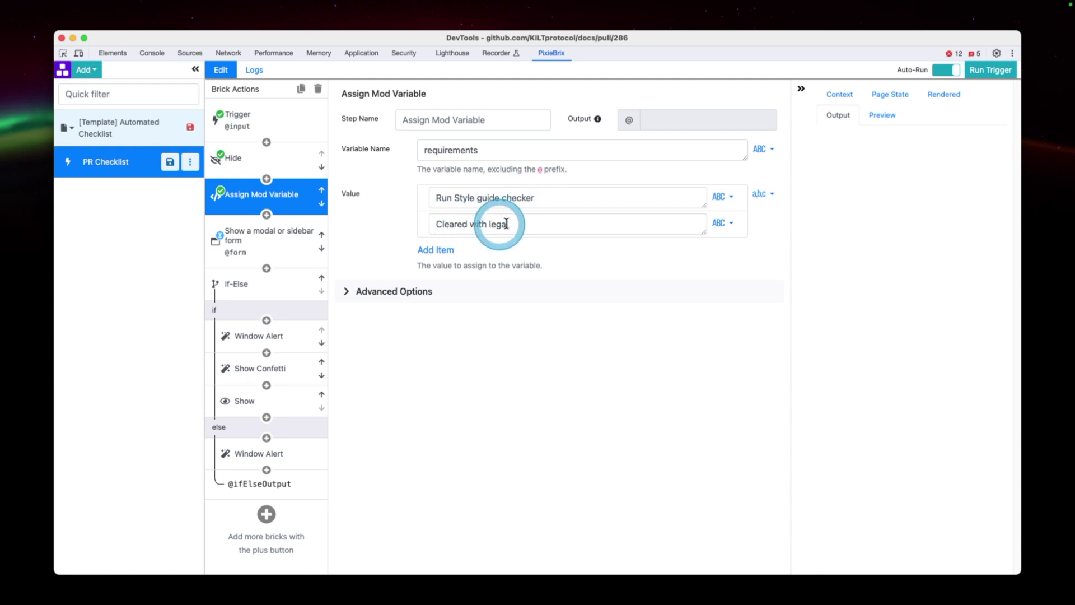
# Set the label of the sidebar form's checklist field to "Before merging PR"
pyautogui.click(271, 248)
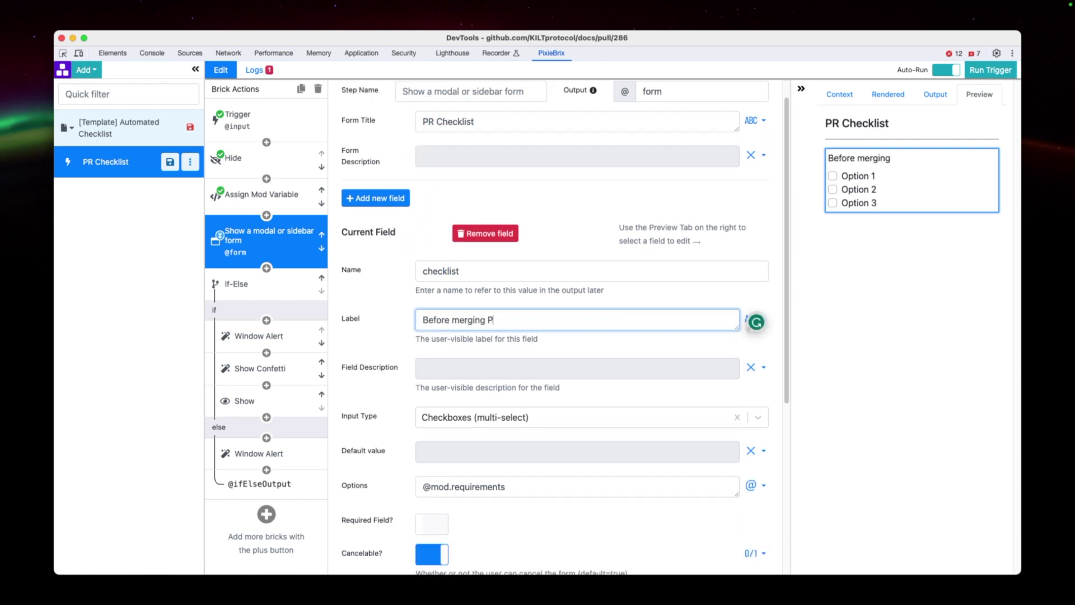
pyautogui.write('R')
pyautogui.click(376, 296)
pyautogui.scroll(-1, 412, 372)
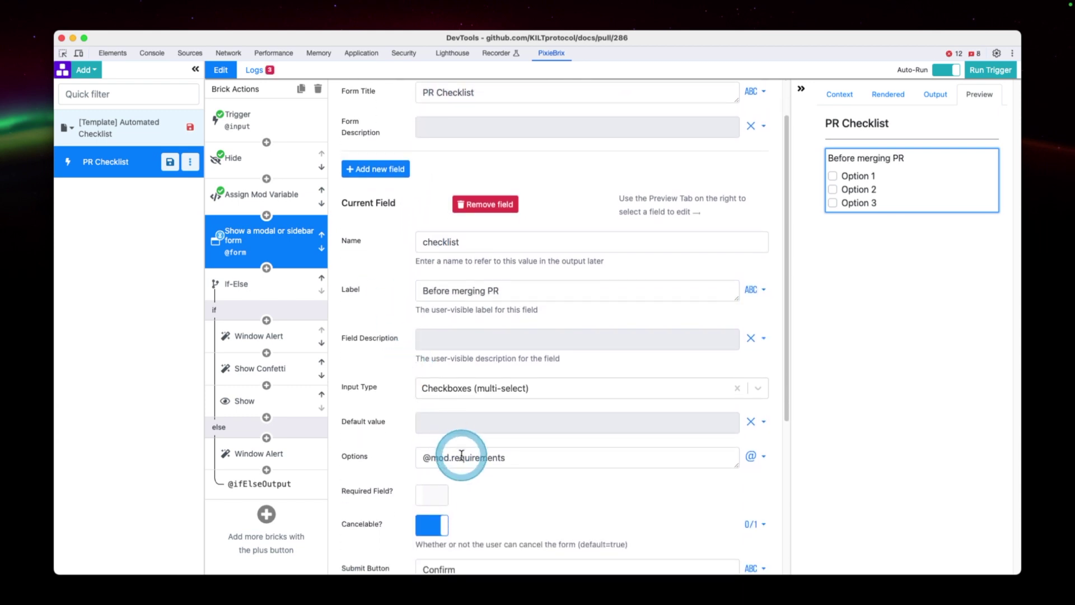
# Compare the form's Options value with the Assign Mod Variable brick's variable name, and review the form's remaining settings
pyautogui.click(461, 456)
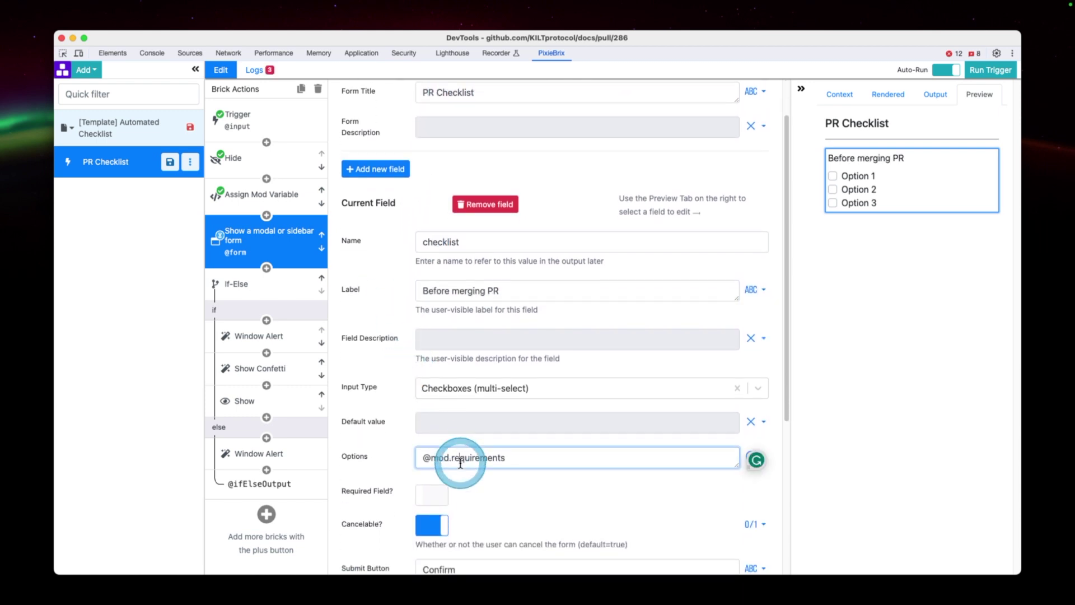
pyautogui.click(284, 196)
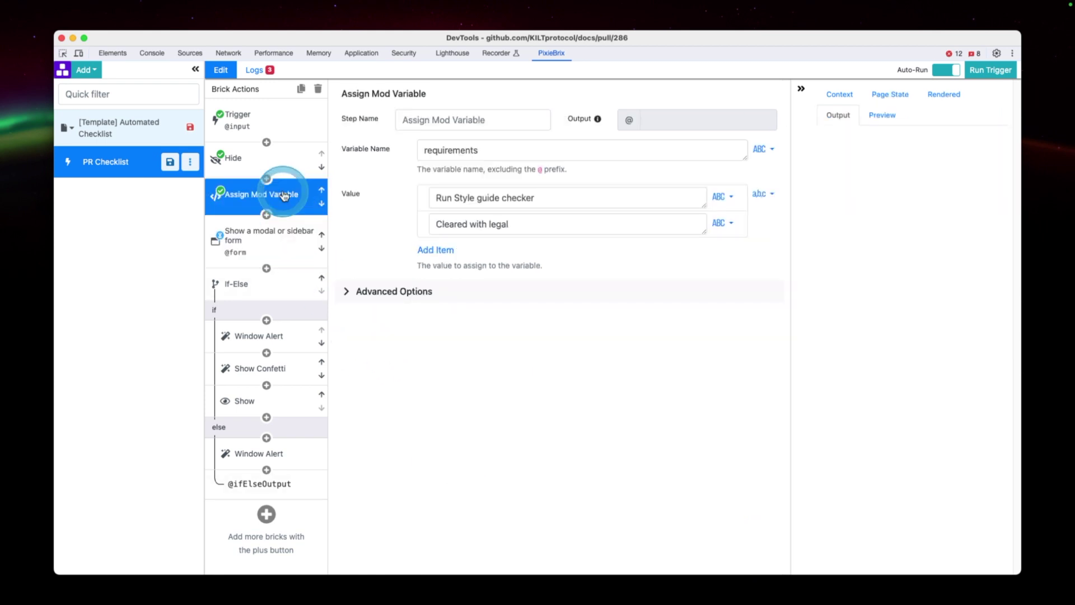
pyautogui.doubleClick(442, 148)
pyautogui.click(279, 255)
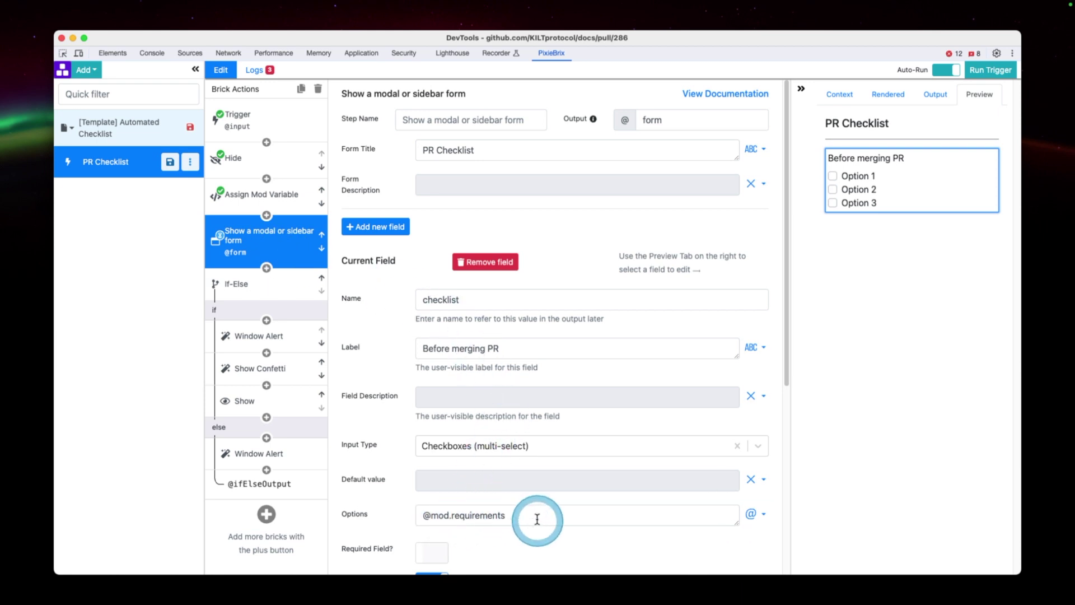
pyautogui.scroll(-5, 515, 521)
pyautogui.scroll(-3, 535, 517)
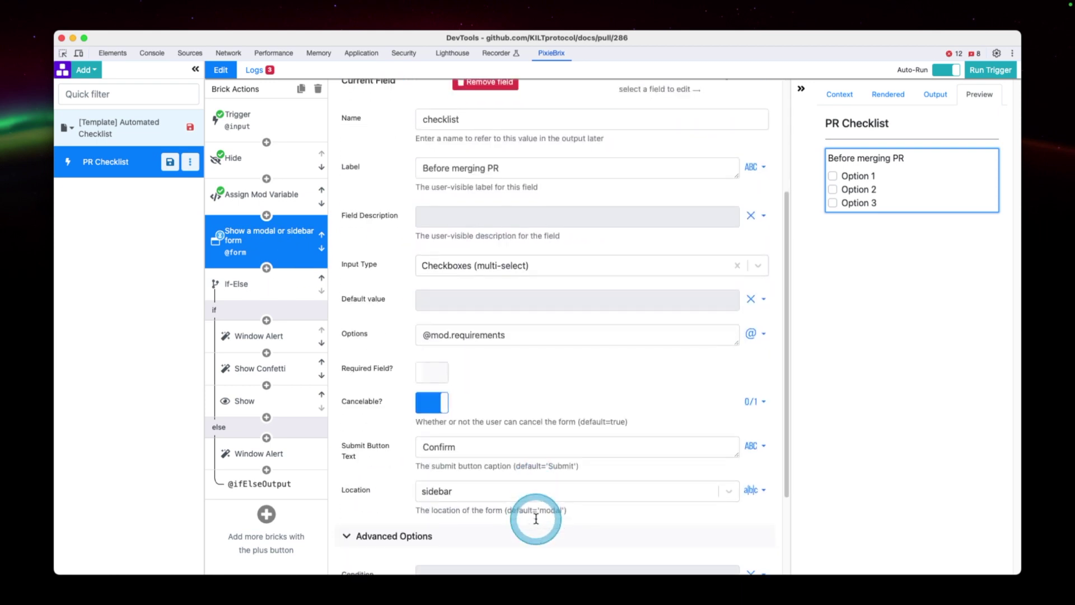
# Examine the If-Else brick's condition and the Window Alert, Show Confetti and Show bricks in its if branch
pyautogui.click(286, 288)
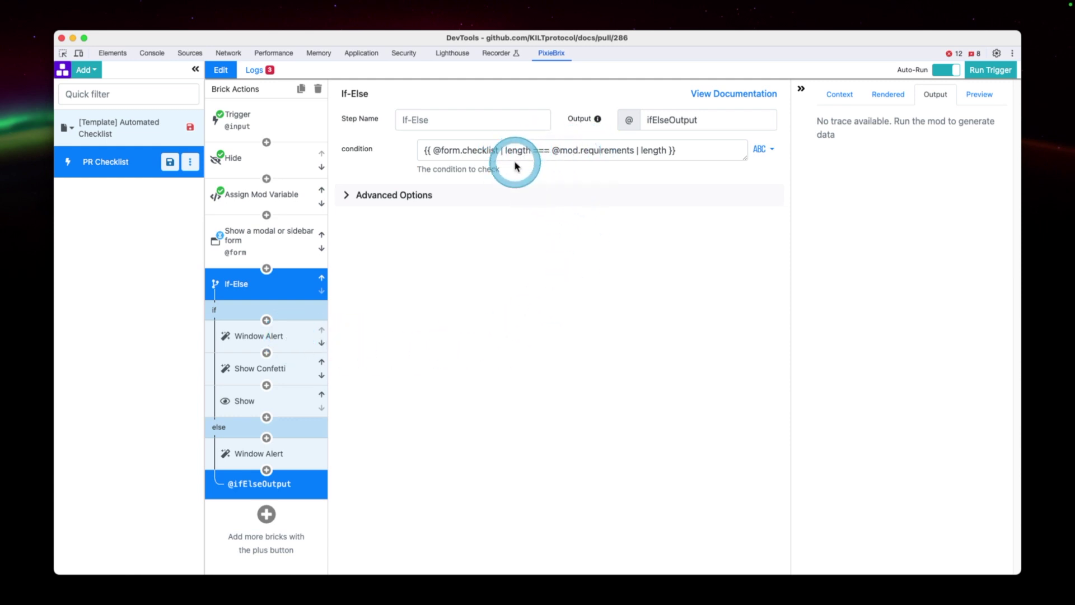
pyautogui.click(297, 340)
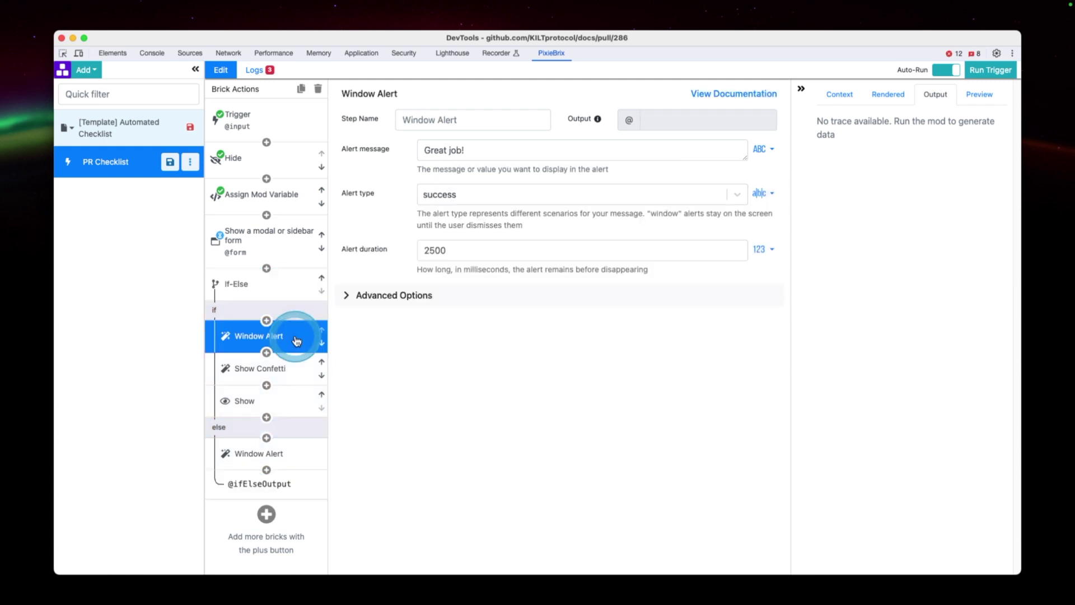
pyautogui.click(290, 374)
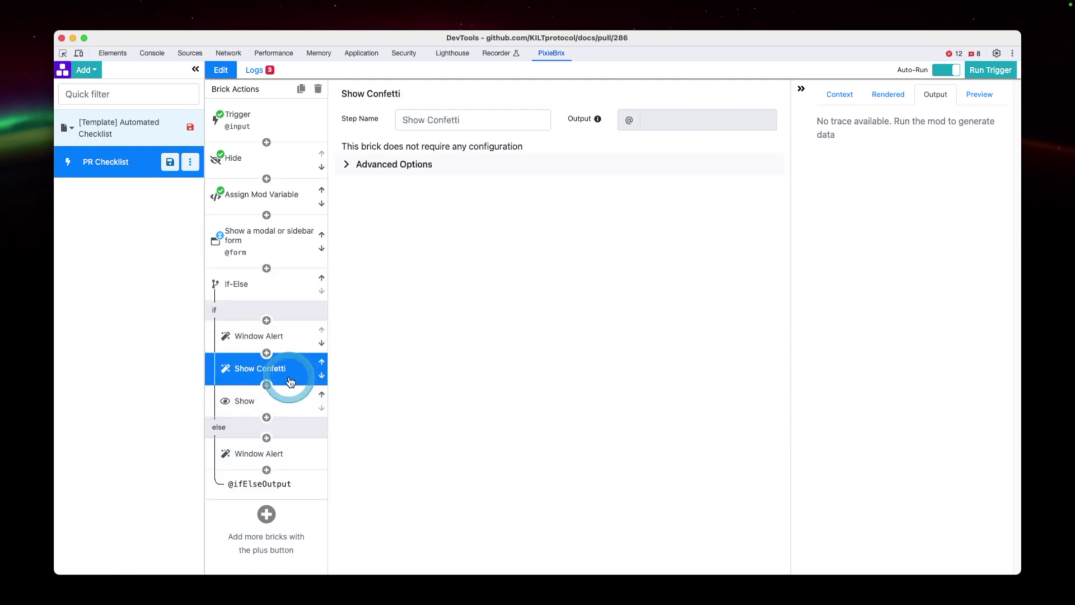
pyautogui.click(292, 403)
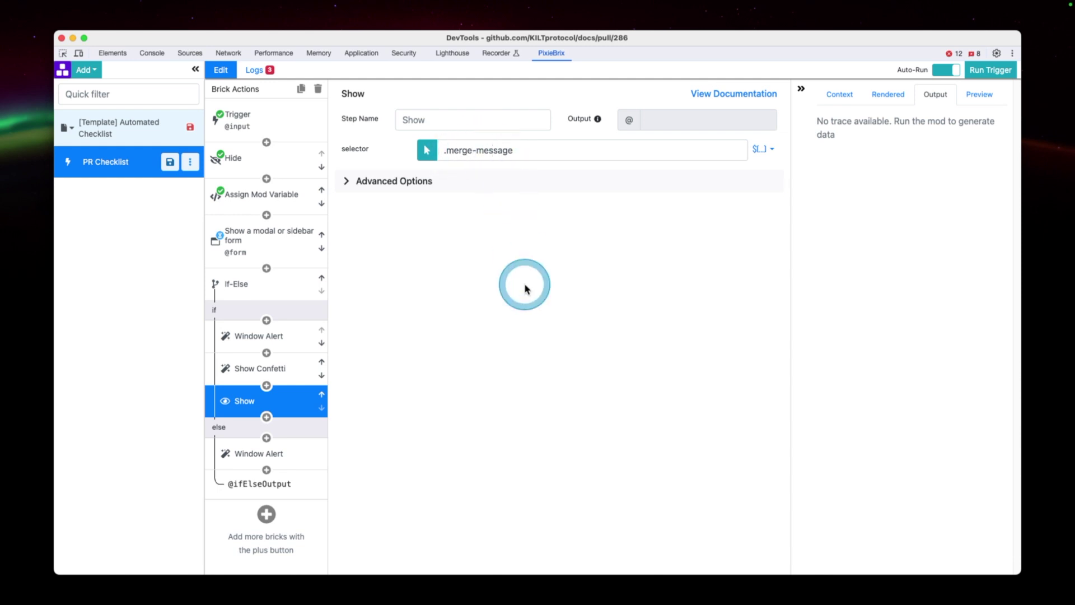
# Save all changes to the checklist mod, and dismiss the trigger error on the GitHub pull request page
pyautogui.click(169, 162)
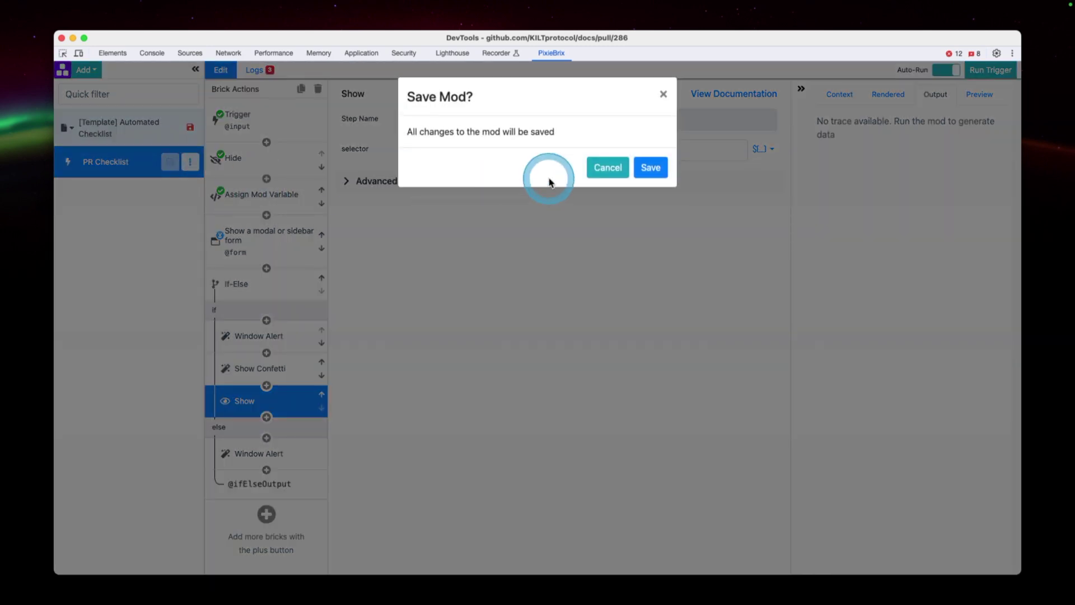
pyautogui.click(664, 168)
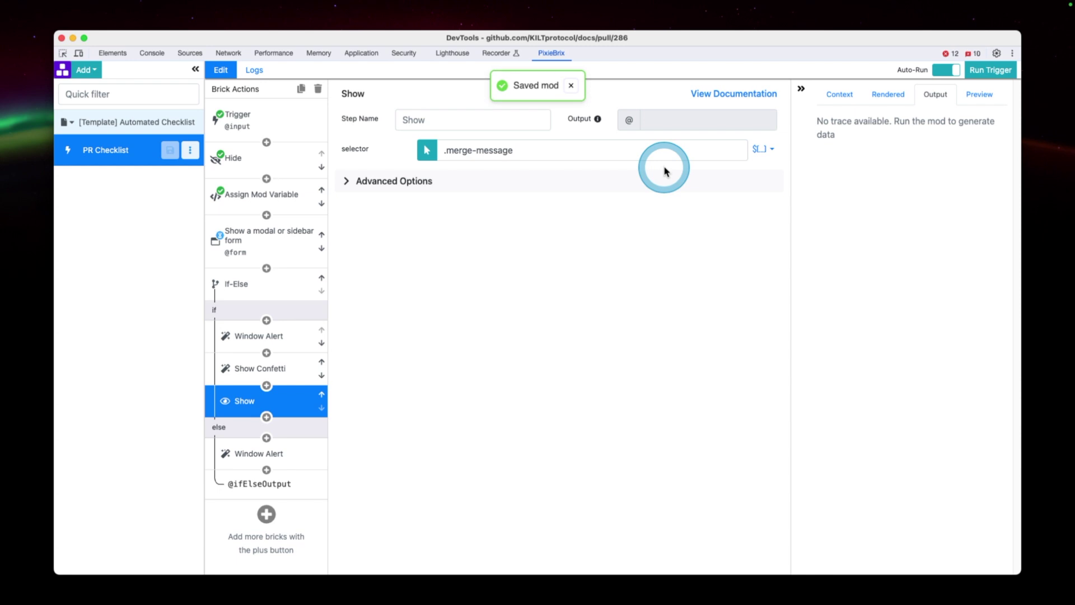
pyautogui.press('super+grave')
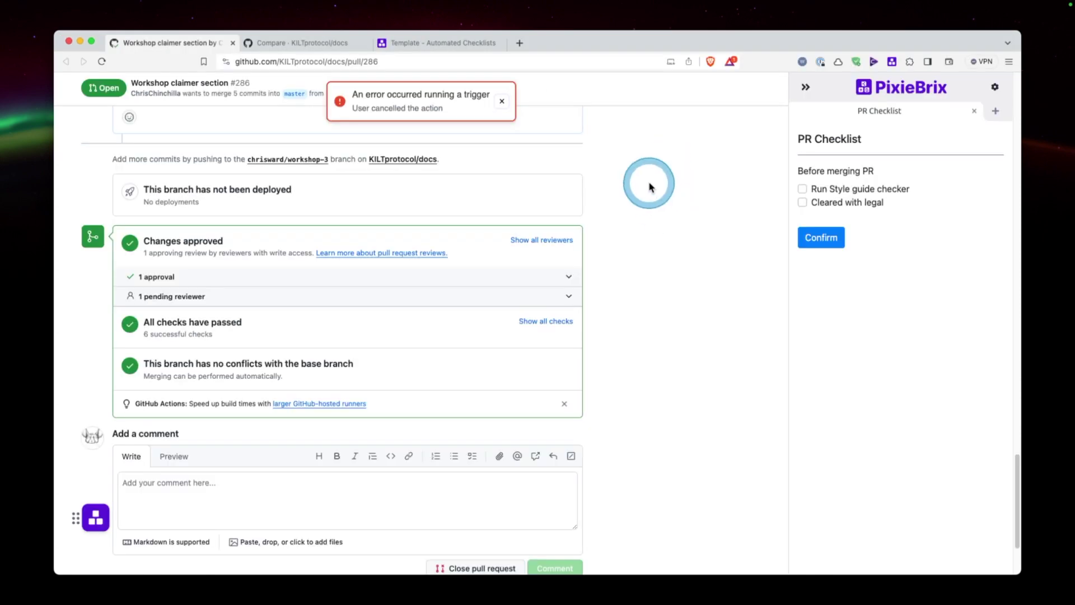
pyautogui.click(503, 102)
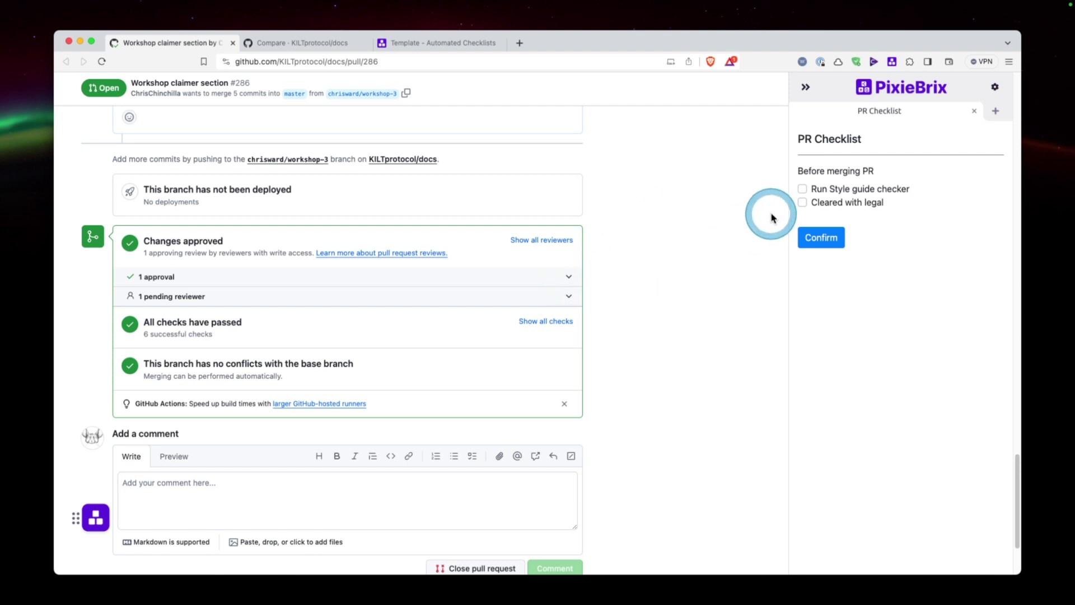
# Check off "Run Style guide checker" and "Cleared with legal" in the PR Checklist and confirm it
pyautogui.click(802, 189)
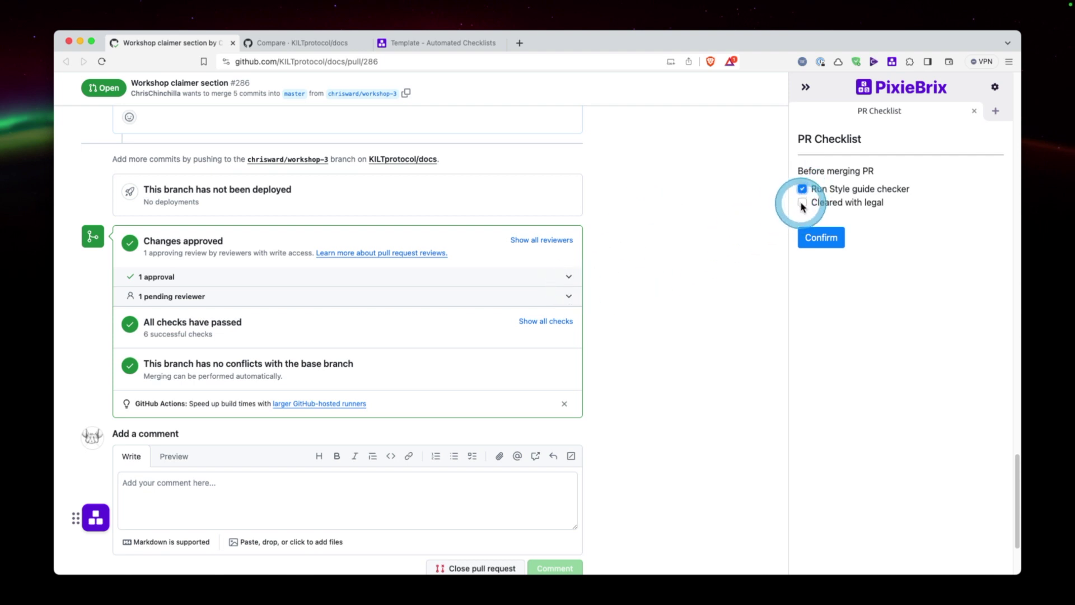
pyautogui.click(802, 202)
pyautogui.click(821, 237)
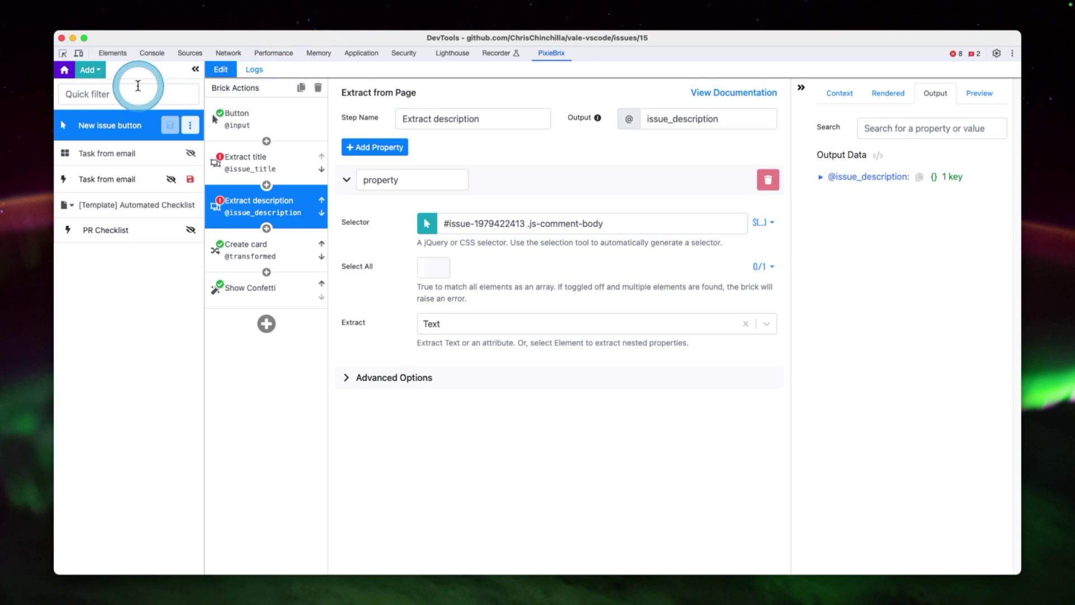
# Look over the available mod types and examine the Button brick settings of the New issue button mod
pyautogui.click(97, 69)
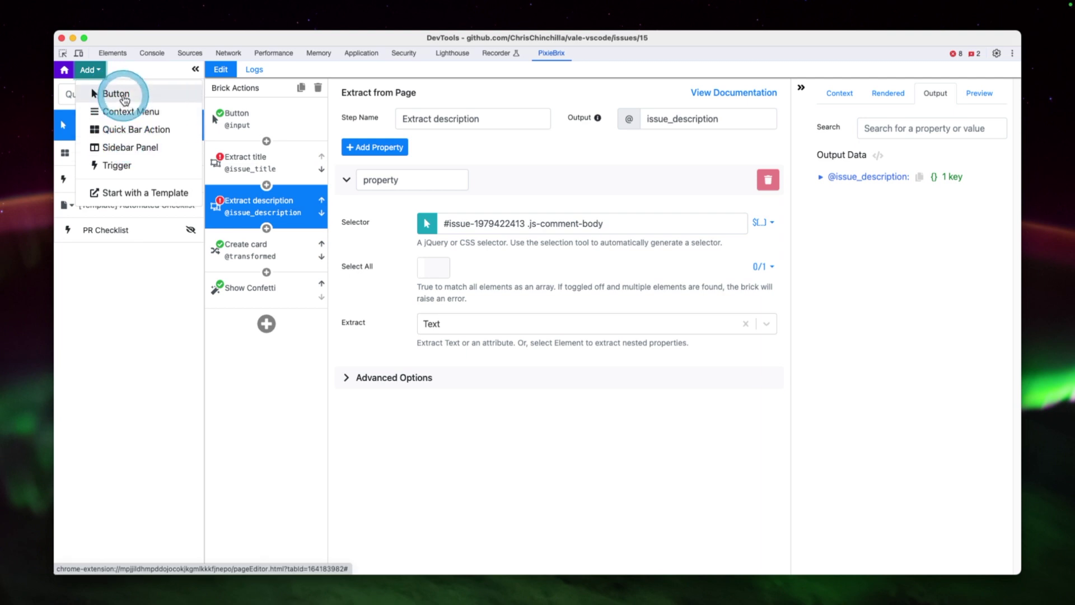
pyautogui.click(283, 121)
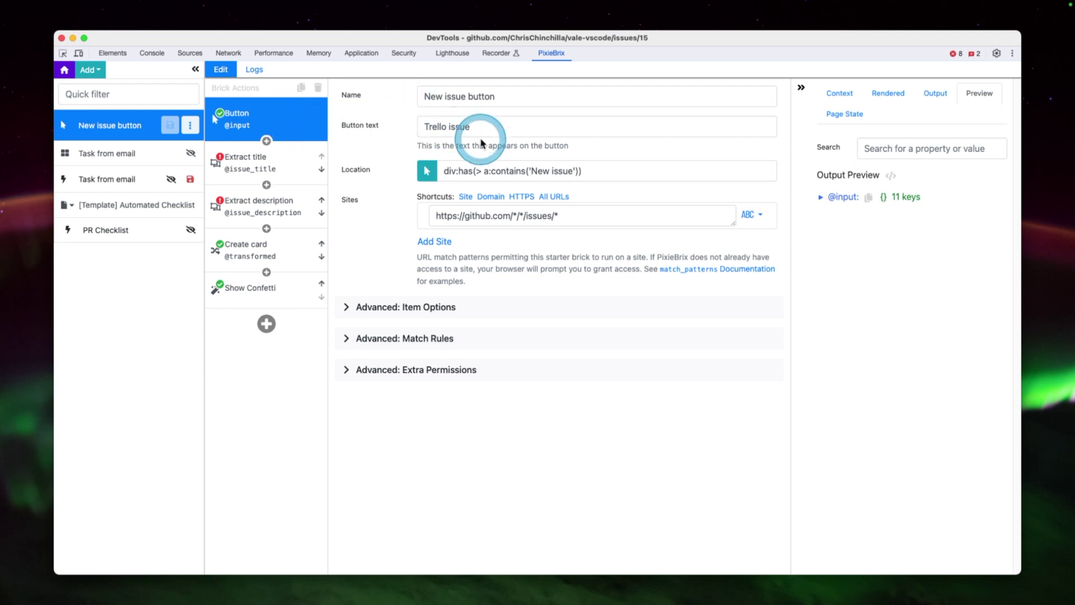
# Add a Button mod to the GitHub issue page, placed beside the Edit button in the issue header
pyautogui.click(90, 70)
pyautogui.click(102, 92)
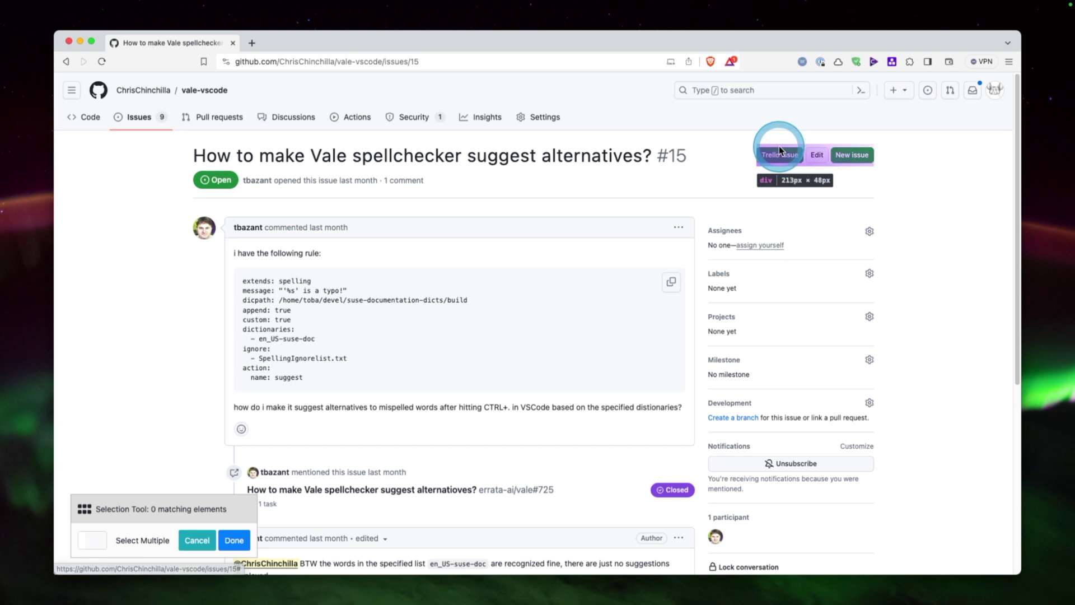
pyautogui.click(816, 153)
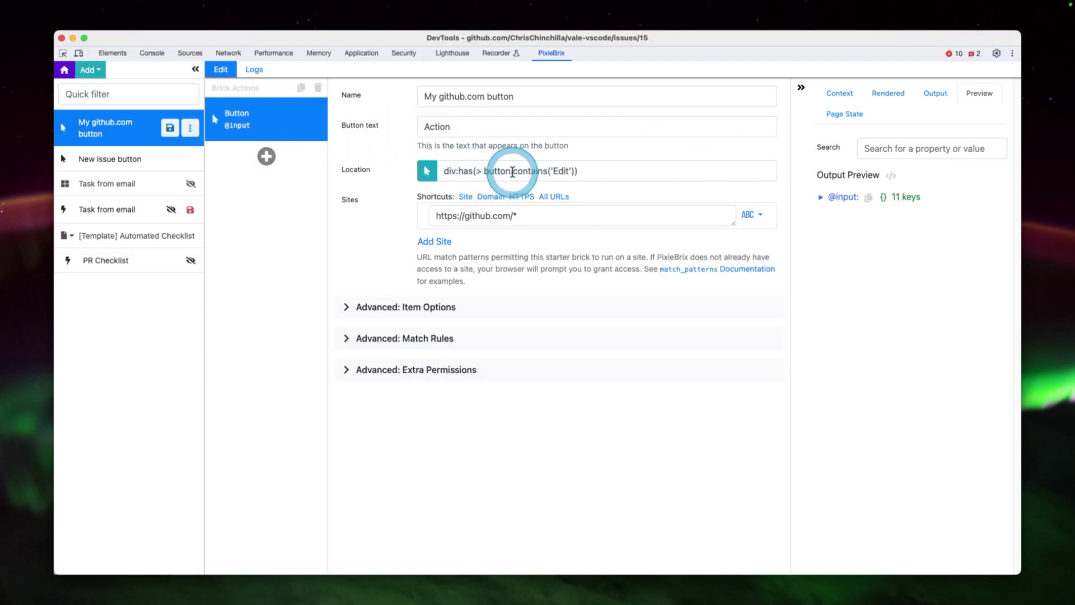
# Examine the new button's advanced item options, including the HTML template and its caption placeholder
pyautogui.click(417, 307)
pyautogui.scroll(-2, 398, 343)
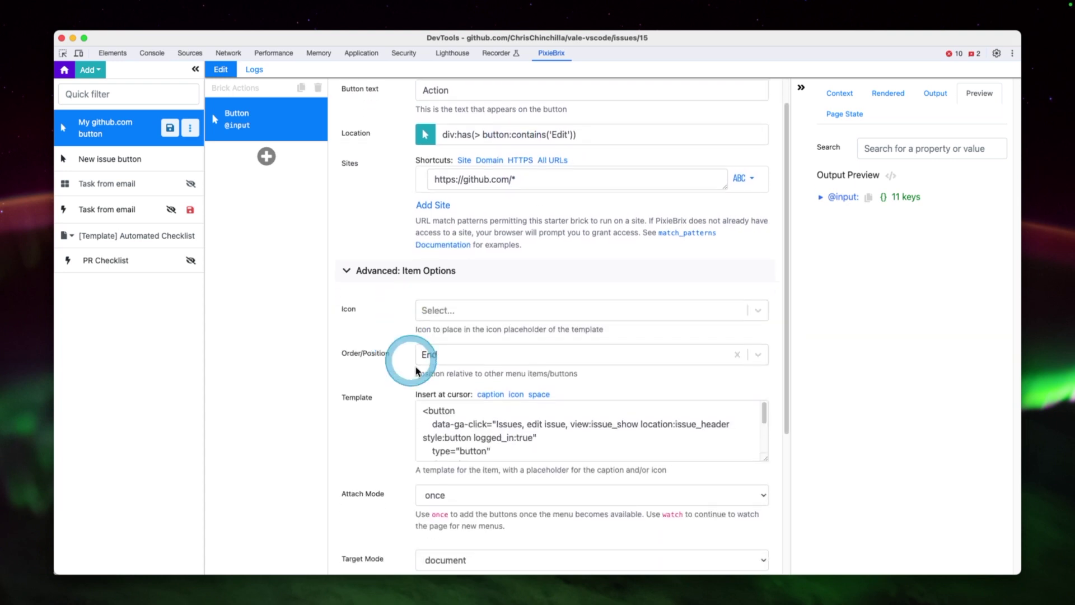
pyautogui.scroll(-1, 465, 399)
pyautogui.scroll(-2, 546, 444)
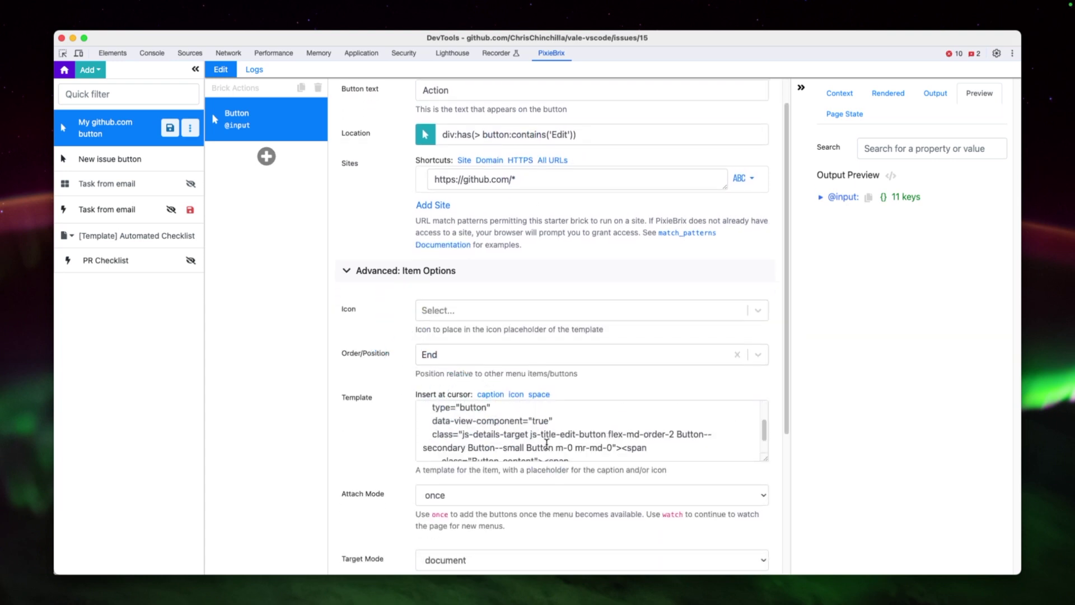
pyautogui.scroll(-2, 547, 444)
pyautogui.scroll(2, 547, 444)
pyautogui.scroll(-1, 554, 445)
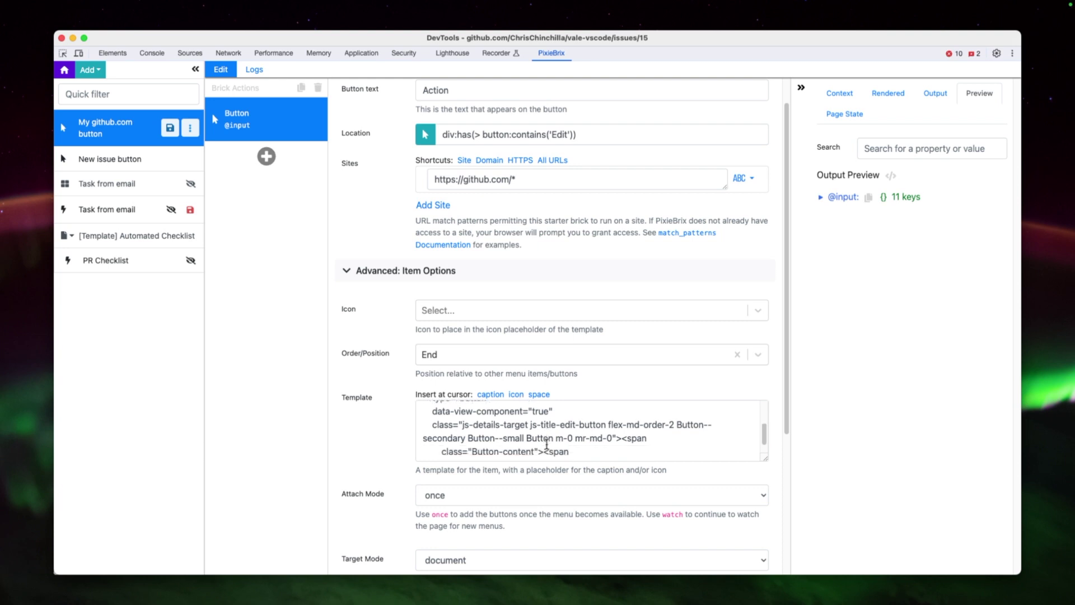
pyautogui.click(567, 446)
pyautogui.scroll(-1, 577, 448)
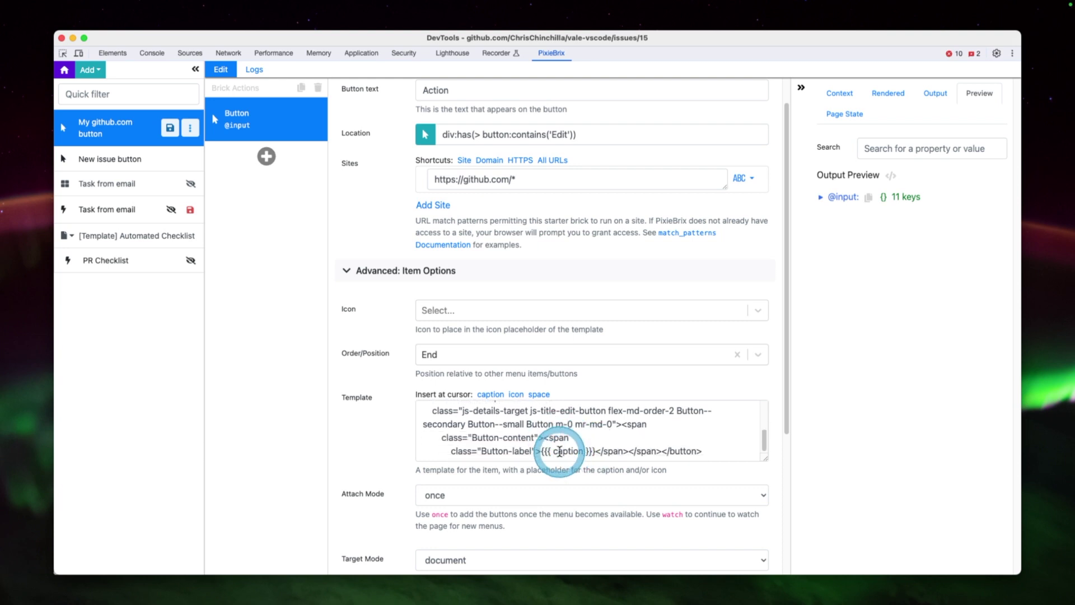
pyautogui.moveTo(559, 451); pyautogui.dragTo(561, 436)
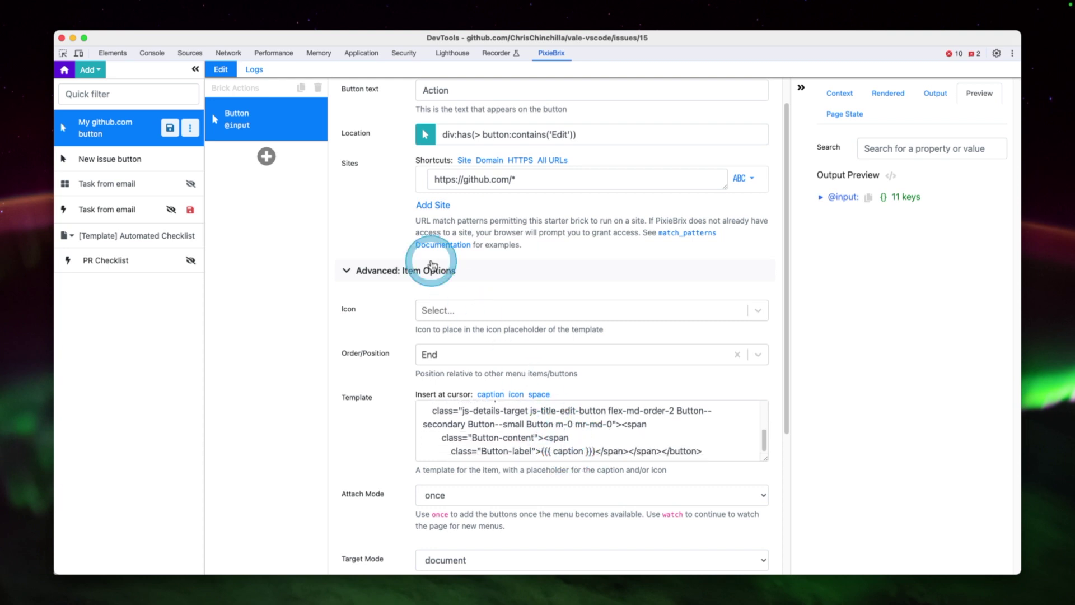
pyautogui.click(371, 224)
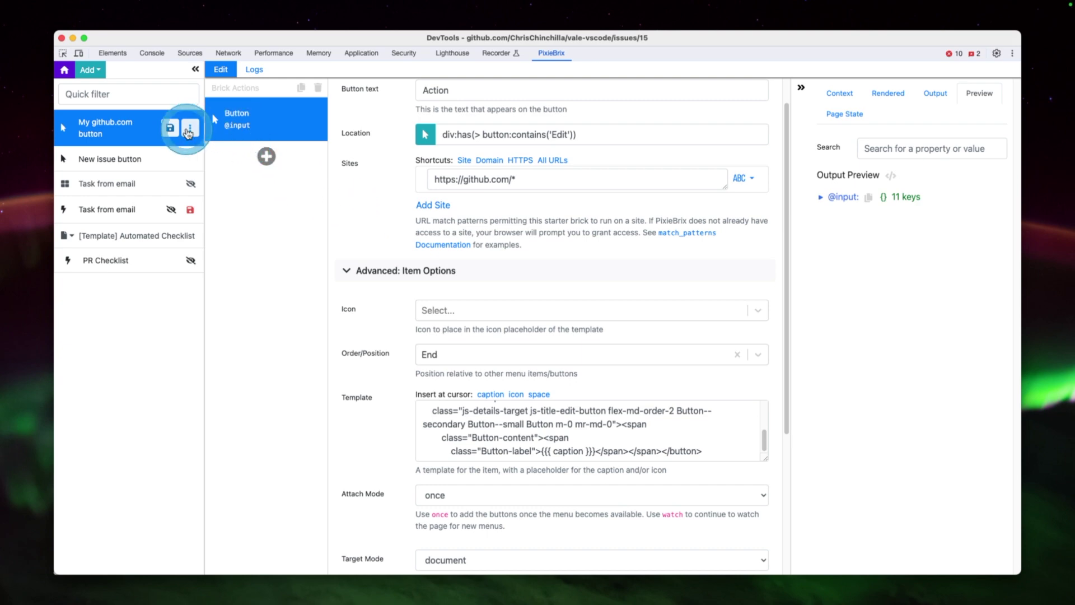
# Remove the "My github.com button" mod
pyautogui.click(191, 130)
pyautogui.click(147, 150)
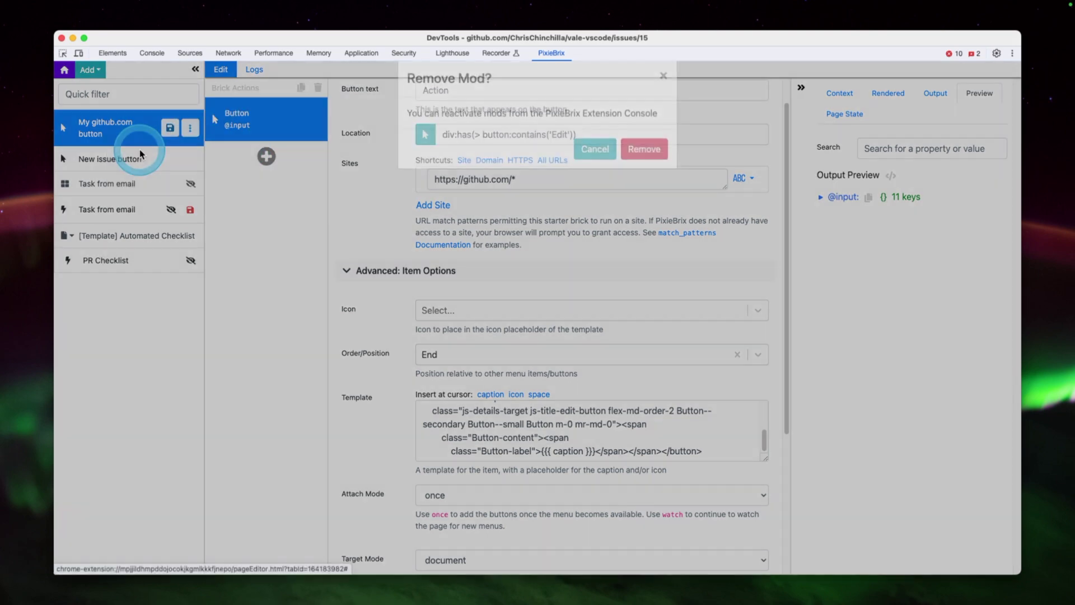
pyautogui.click(626, 165)
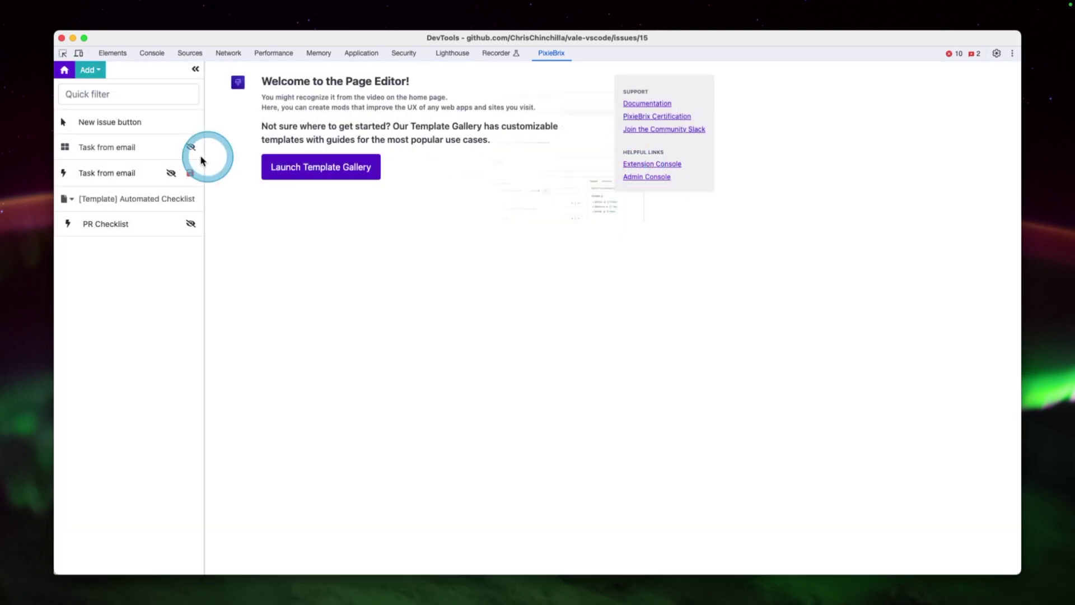
# Open the New issue button mod and examine the selector in its Extract title brick
pyautogui.click(128, 128)
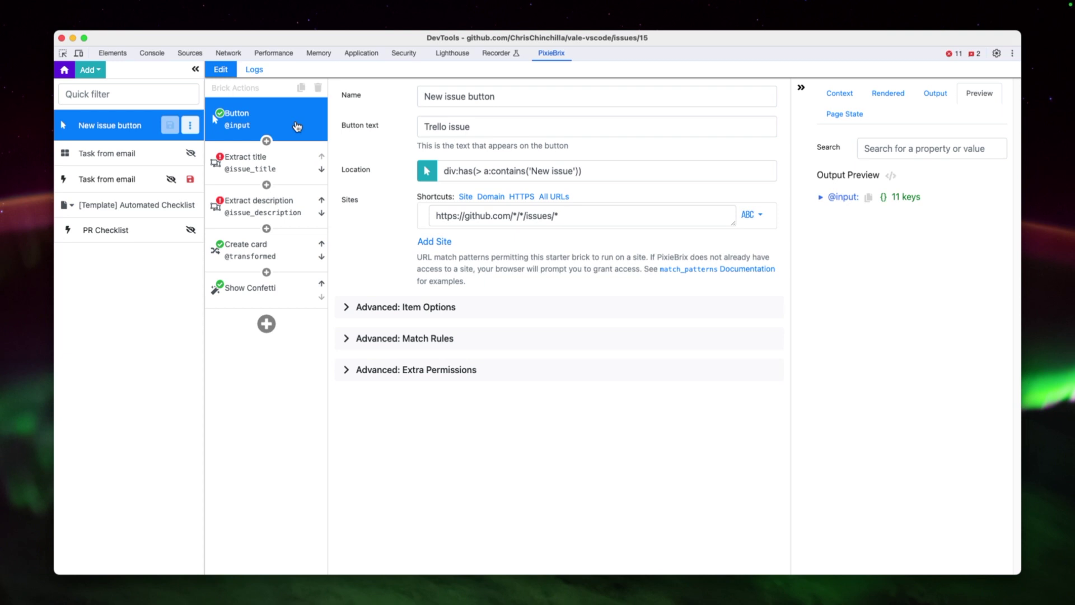
pyautogui.click(298, 166)
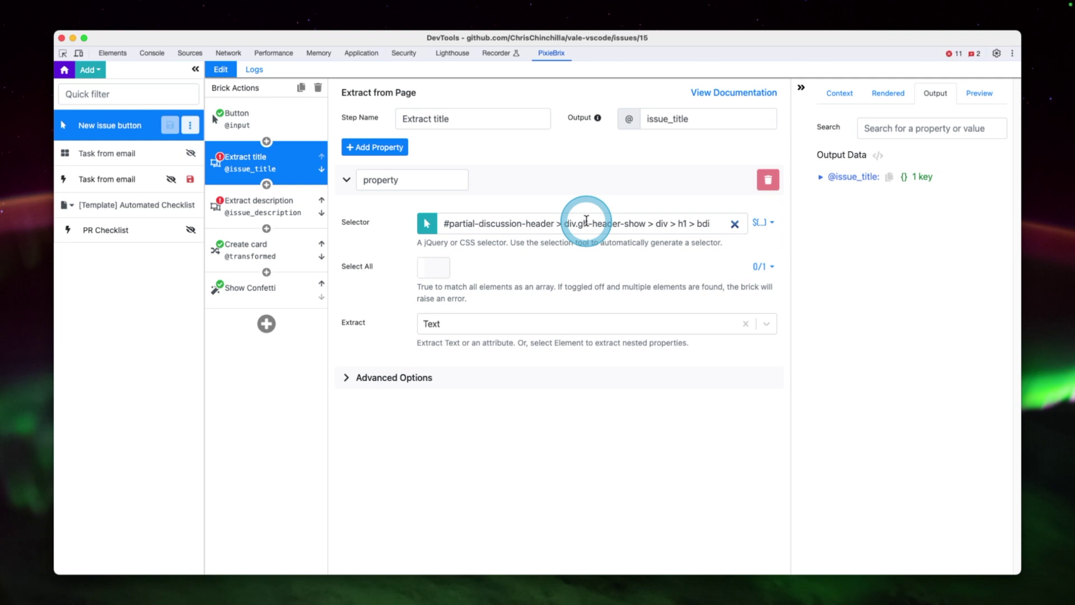
# Examine the Extract title brick's selector and expanded issue_title output, and open the Extract description brick
pyautogui.click(557, 222)
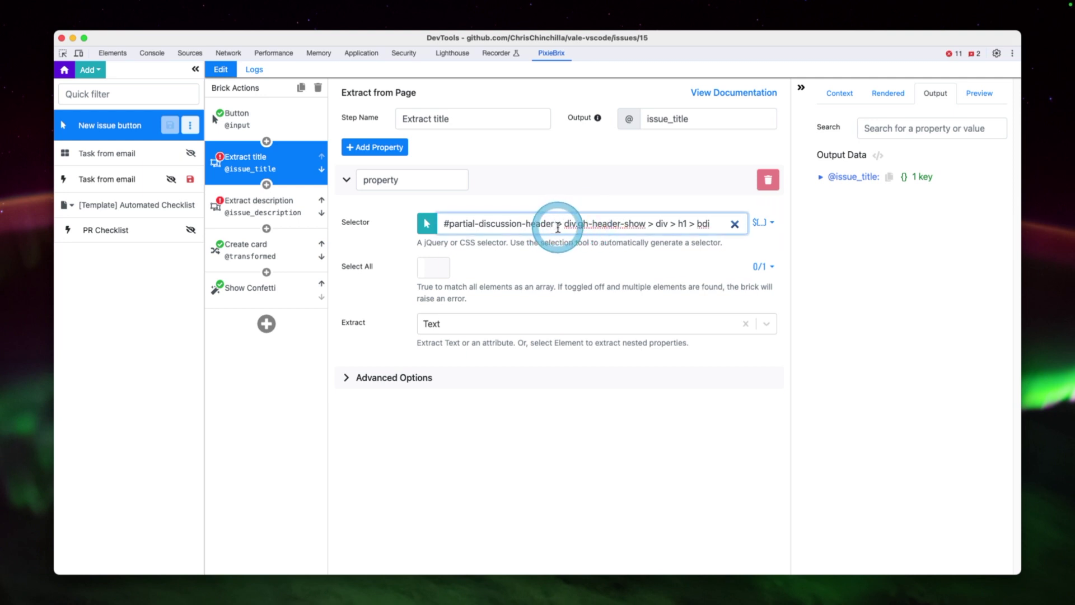
pyautogui.click(820, 177)
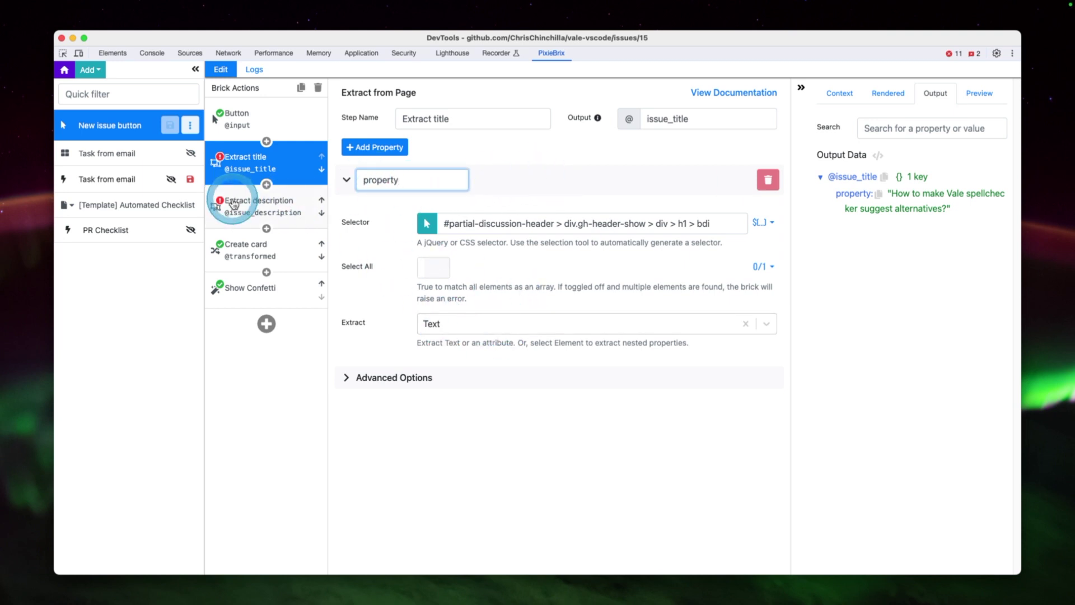
pyautogui.click(268, 206)
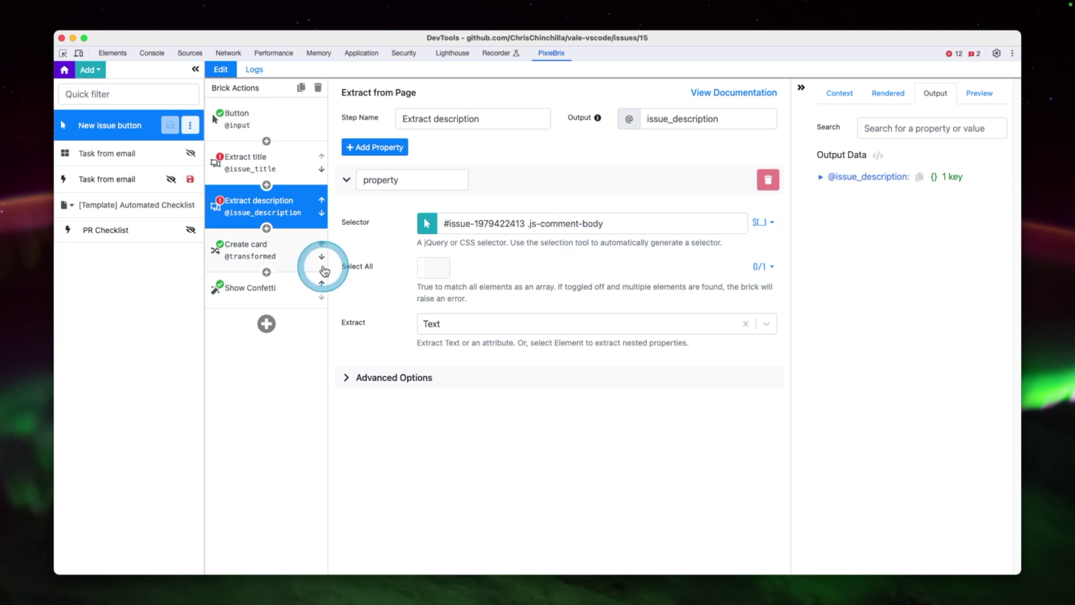
# Open the Create card brick and examine its Trello list ID and card description variable
pyautogui.click(288, 247)
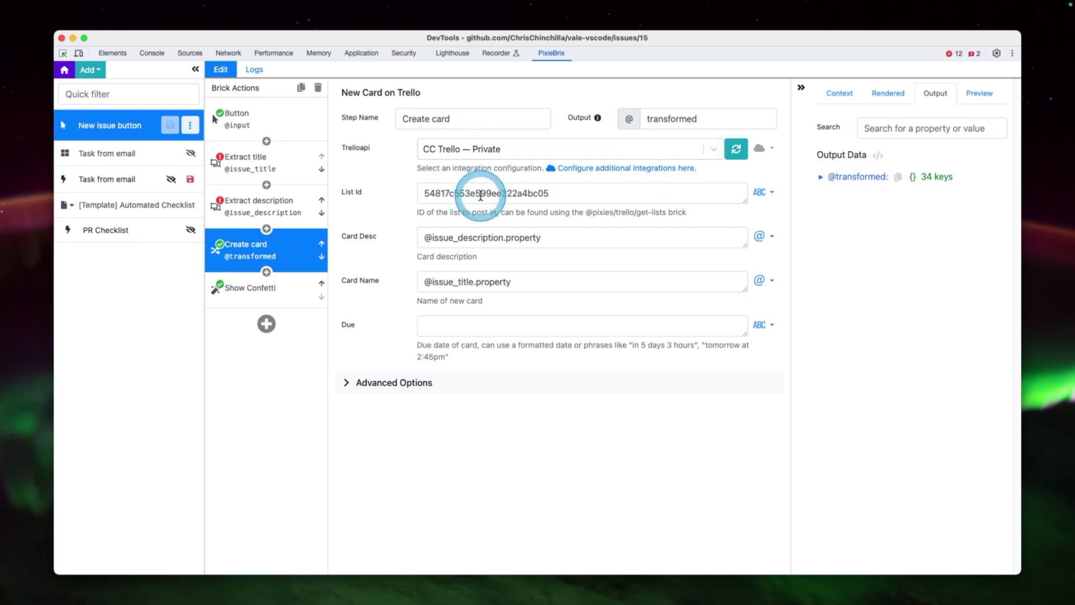
pyautogui.click(516, 195)
pyautogui.doubleClick(518, 194)
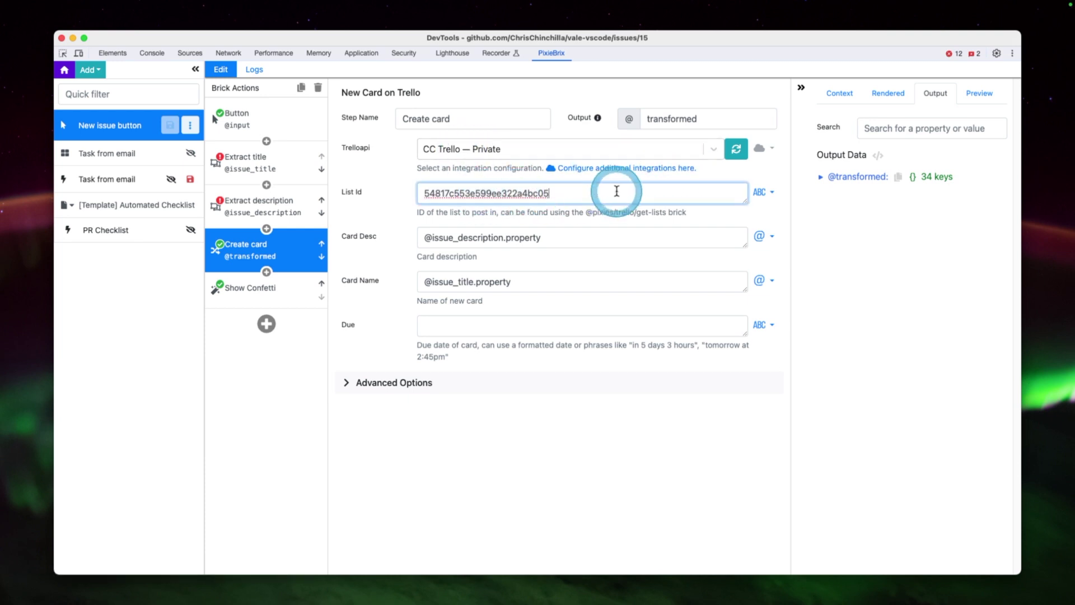
pyautogui.doubleClick(526, 193)
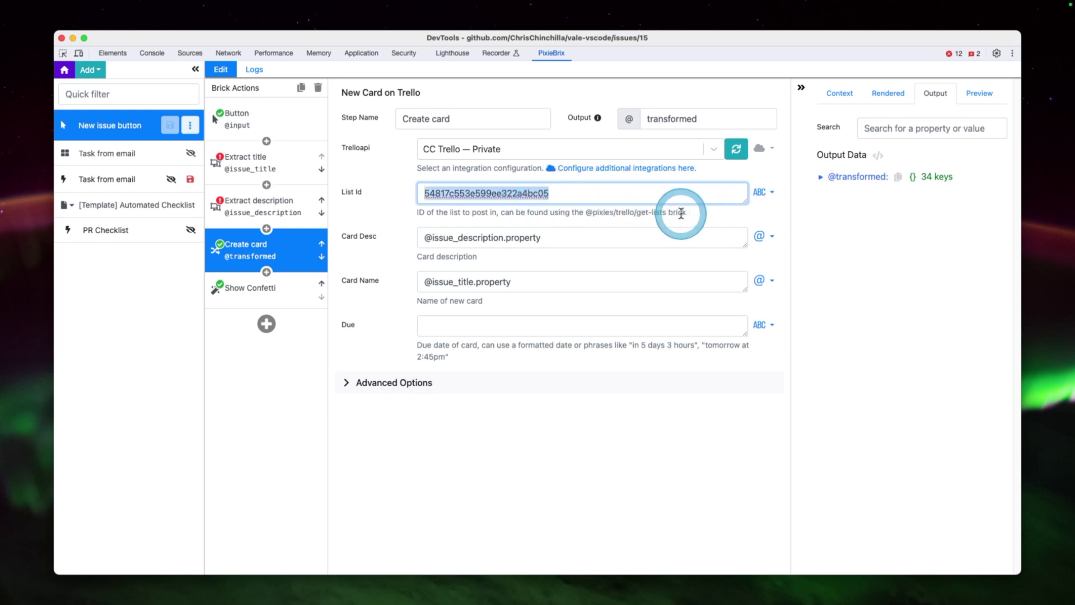
pyautogui.click(488, 239)
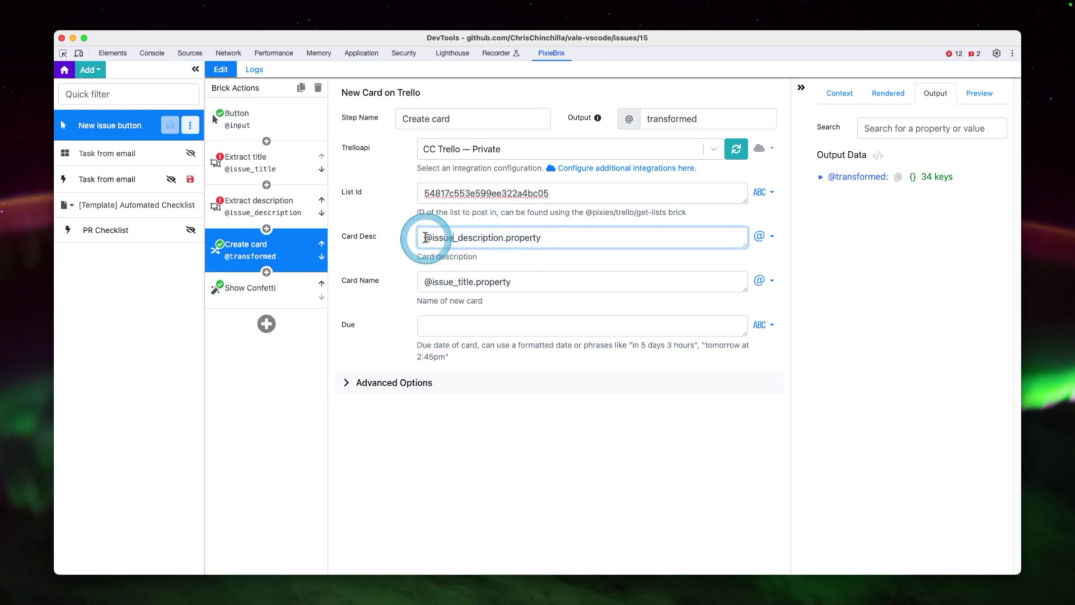
pyautogui.click(532, 245)
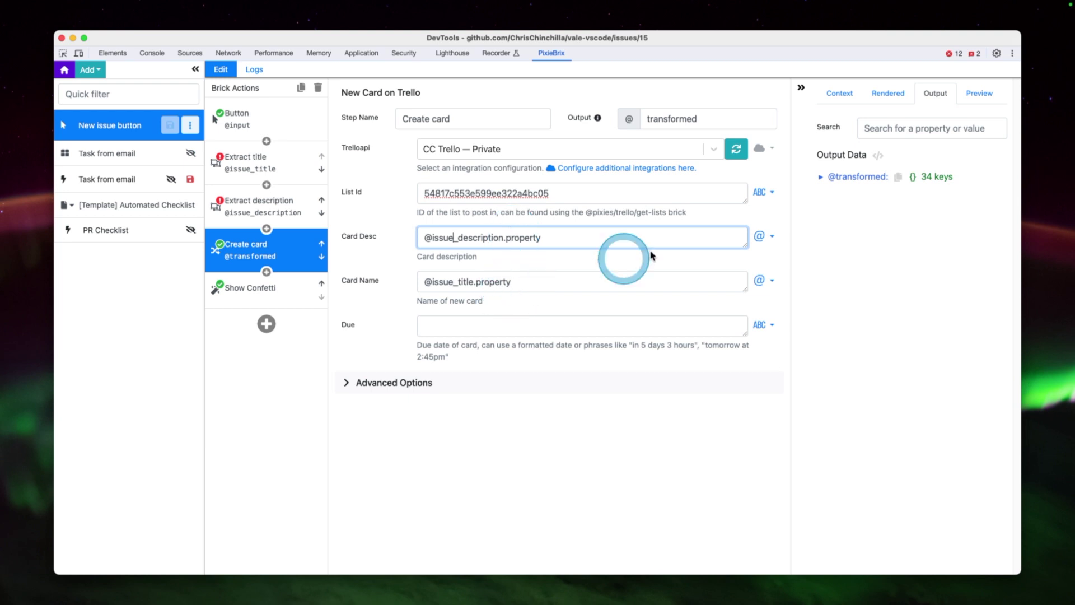
# Expand and read through the Create card brick's output data, and open the Show Confetti brick
pyautogui.click(820, 178)
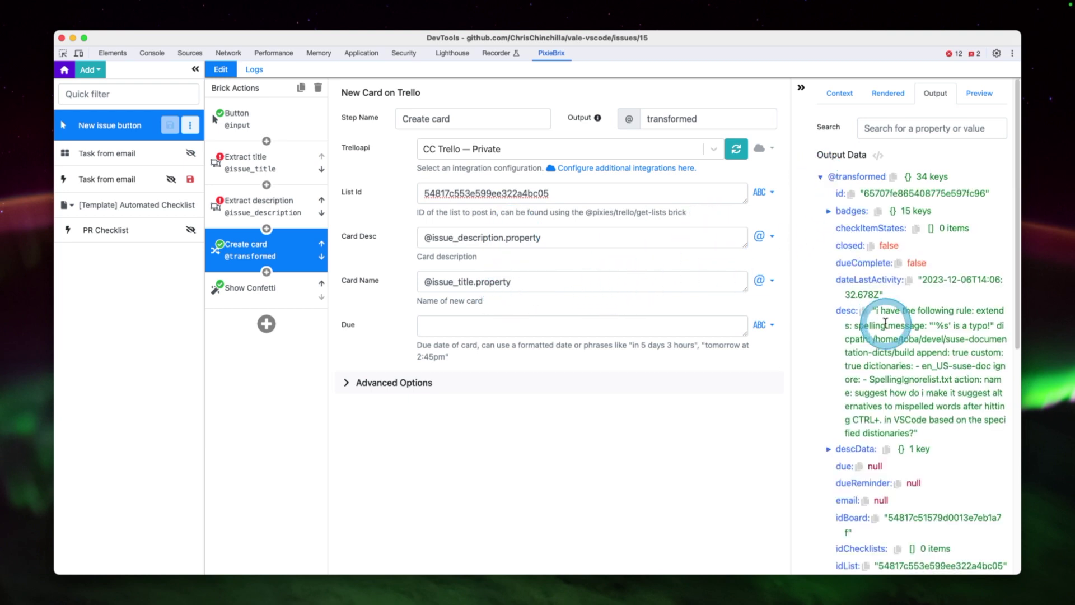
pyautogui.scroll(-5, 884, 323)
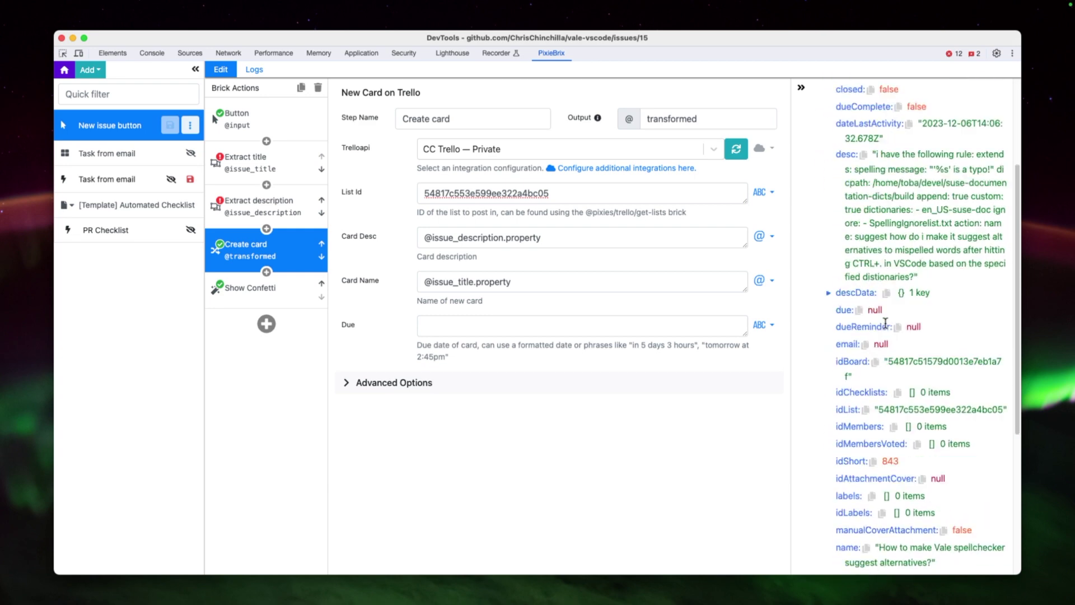
pyautogui.scroll(-8, 885, 323)
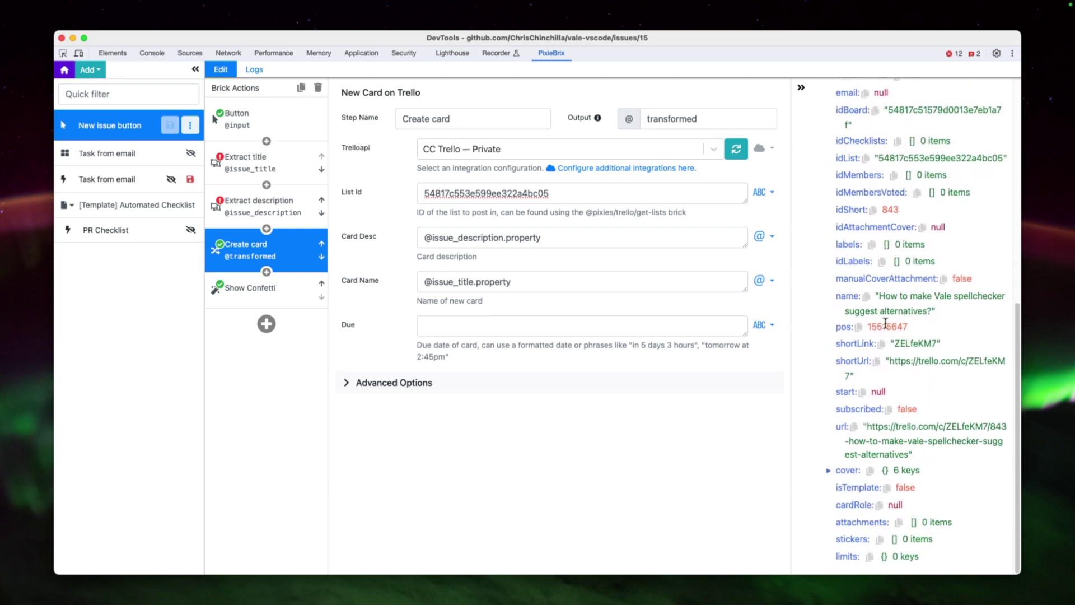
pyautogui.scroll(13, 885, 323)
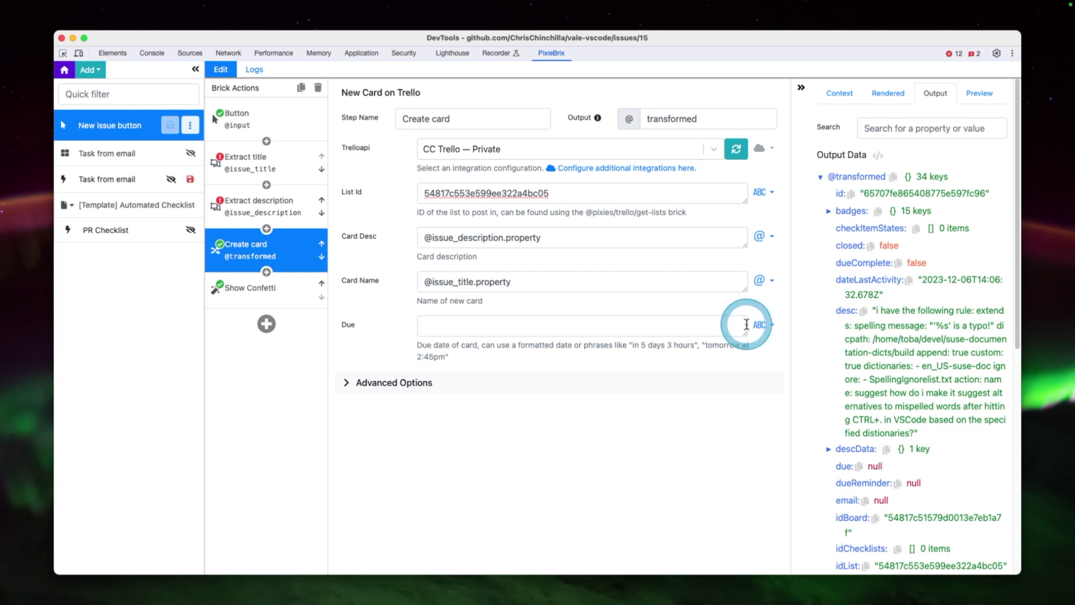
pyautogui.click(284, 297)
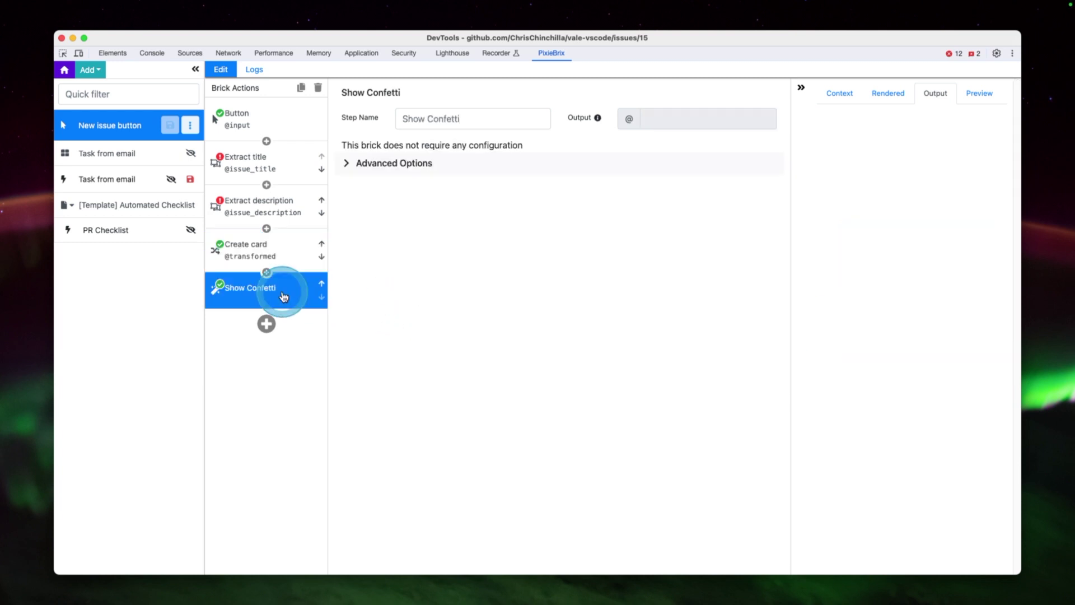
# Switch to the GitHub issue page and examine the matching Trello card's title and description in the Ideas list
pyautogui.press('super+grave')
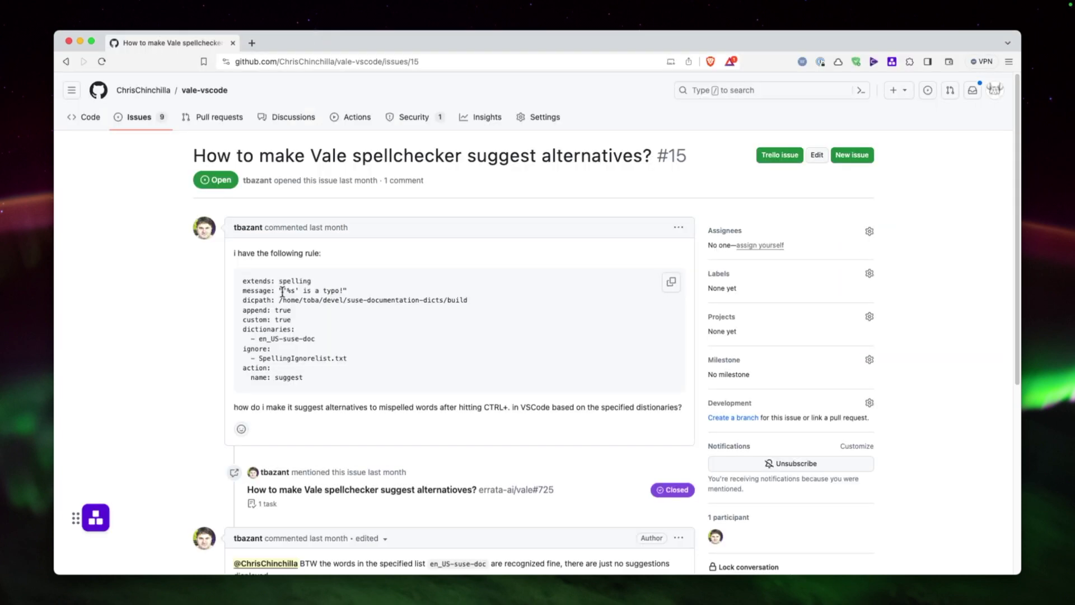
pyautogui.click(773, 250)
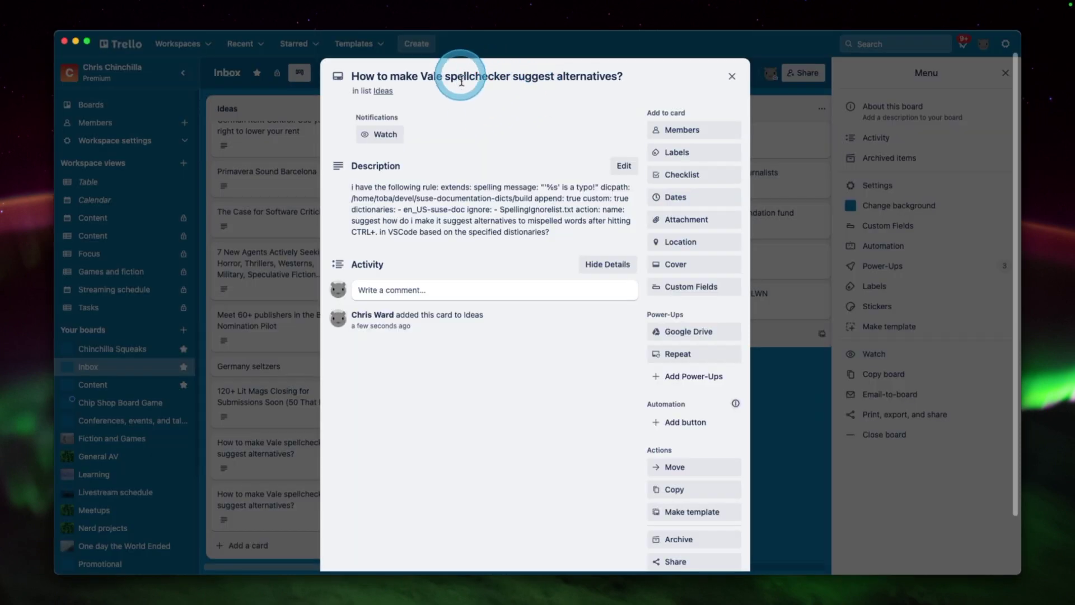
pyautogui.click(476, 214)
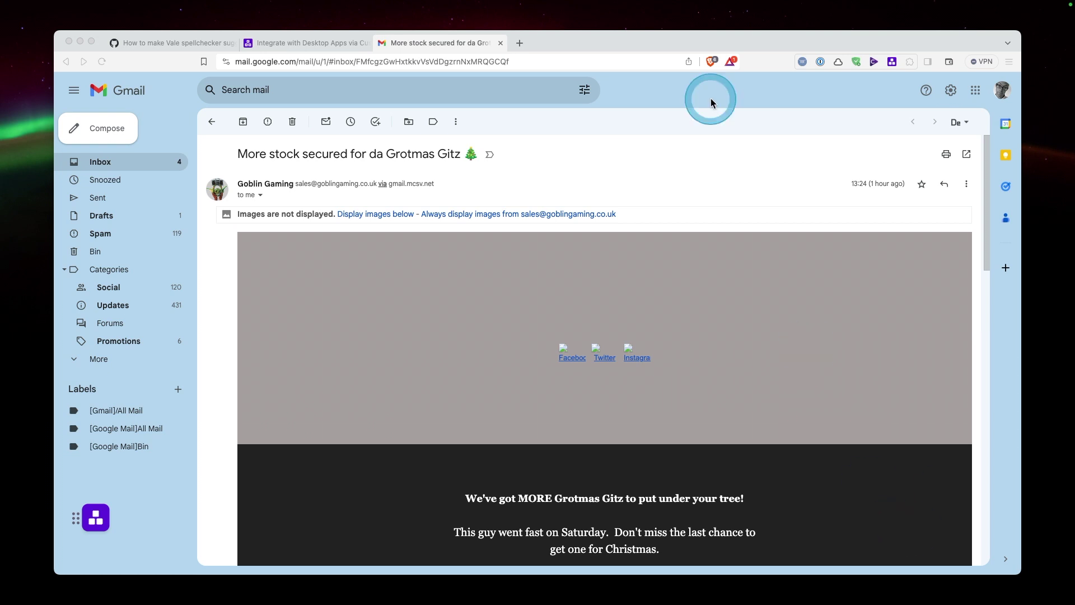
pyautogui.click(776, 232)
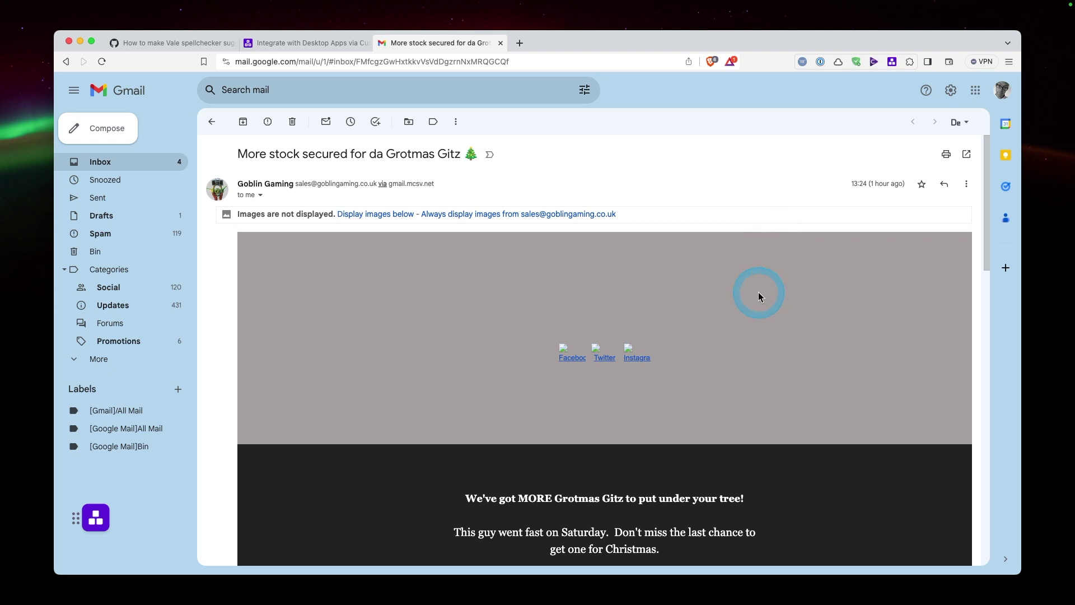
pyautogui.scroll(-3, 758, 292)
pyautogui.scroll(3, 758, 292)
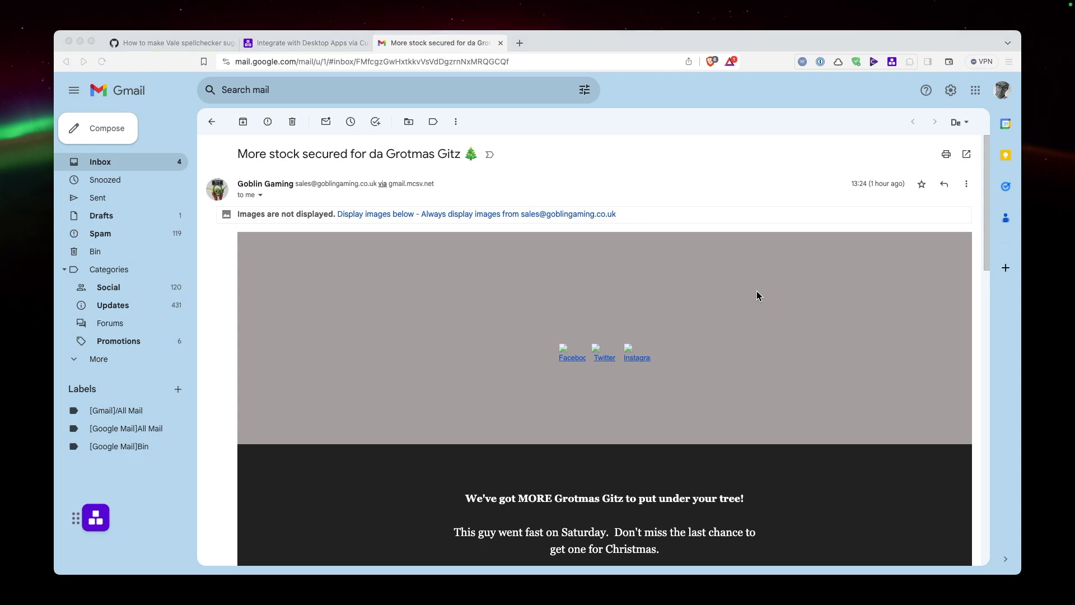
# Switch to the PixieBrix editor for Gmail and view the Task from email mod's Quick Bar Action and the available mod types
pyautogui.click(395, 87)
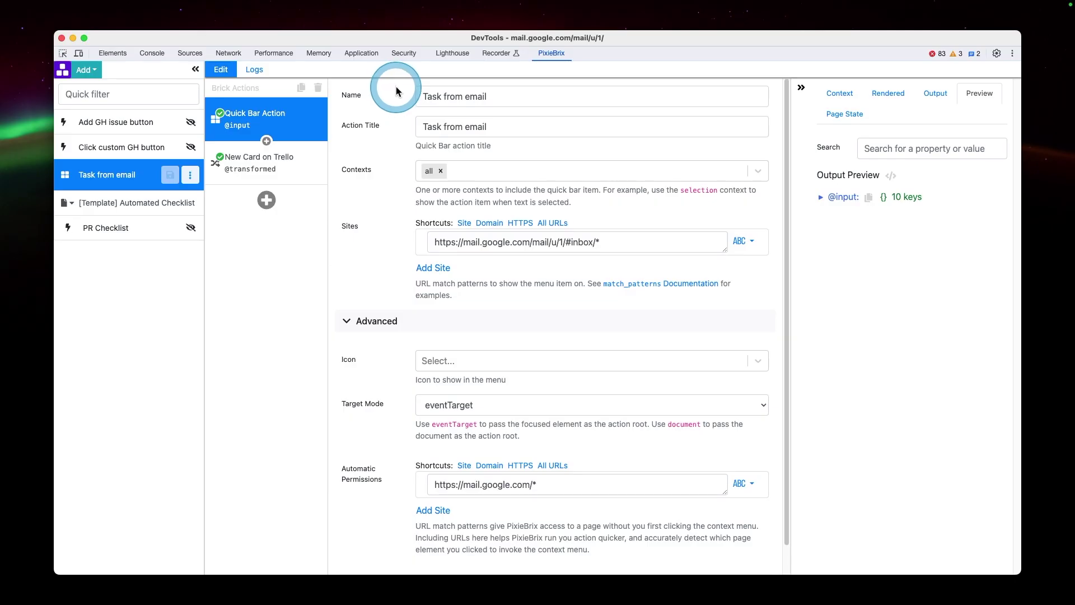
pyautogui.click(286, 121)
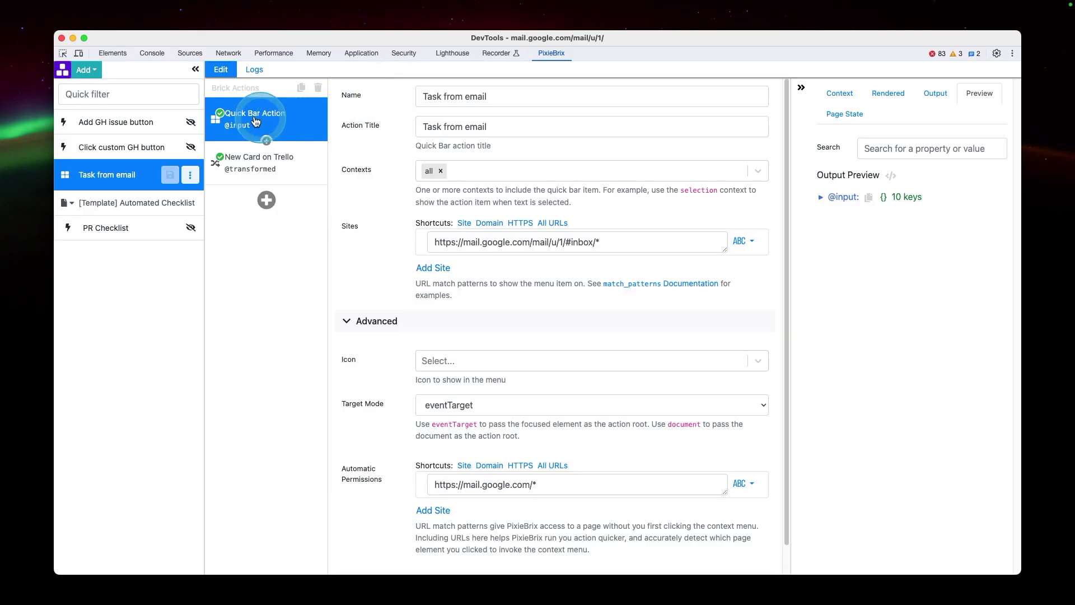
pyautogui.click(101, 80)
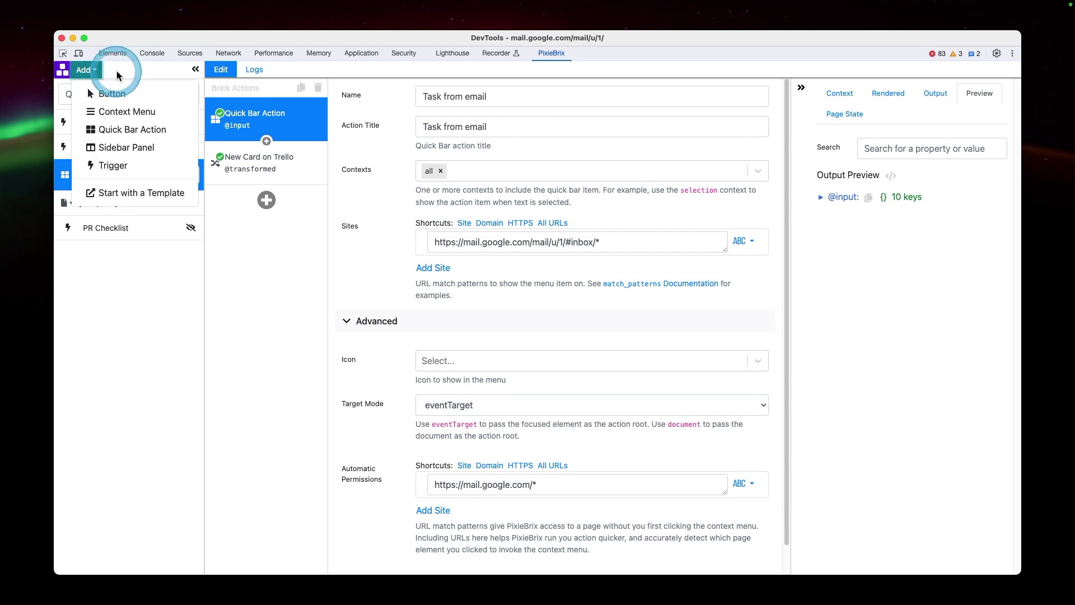
pyautogui.click(131, 131)
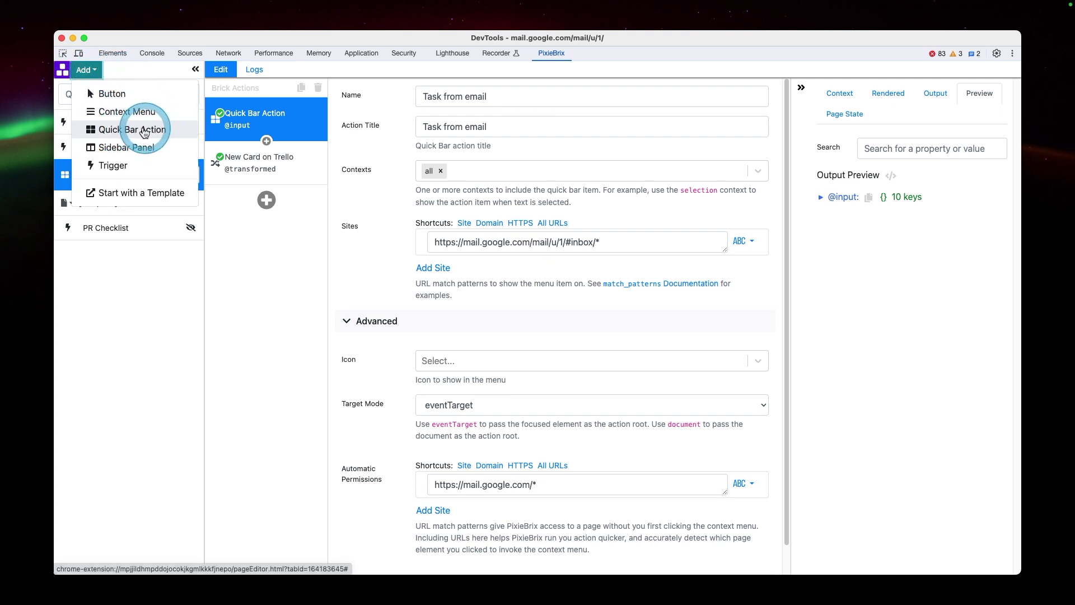
pyautogui.click(95, 75)
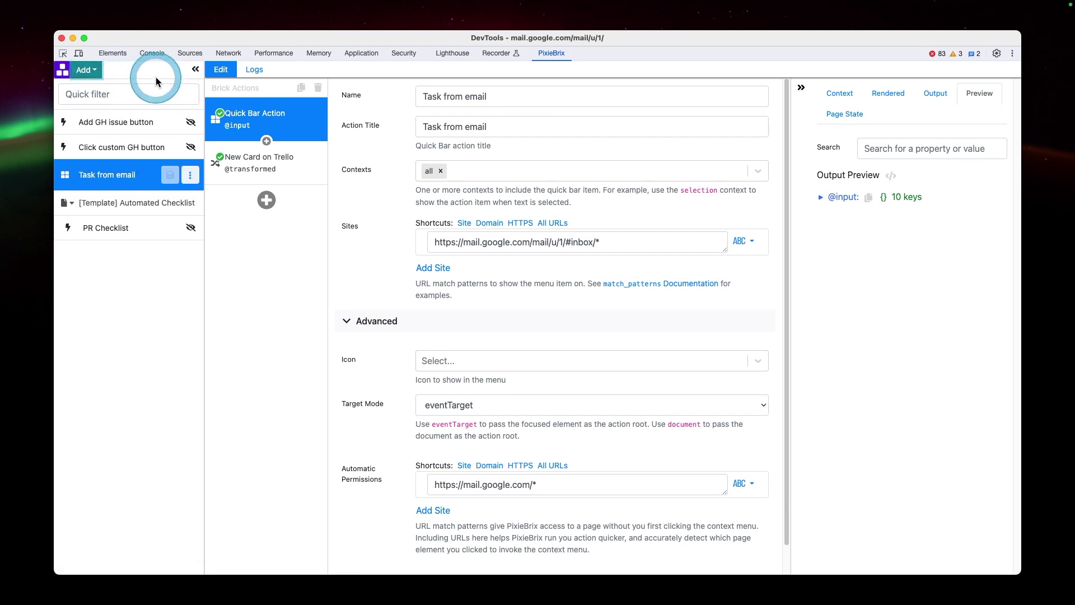
# Examine the Quick Bar Action's name, action title, context choices and Gmail inbox site pattern
pyautogui.click(455, 94)
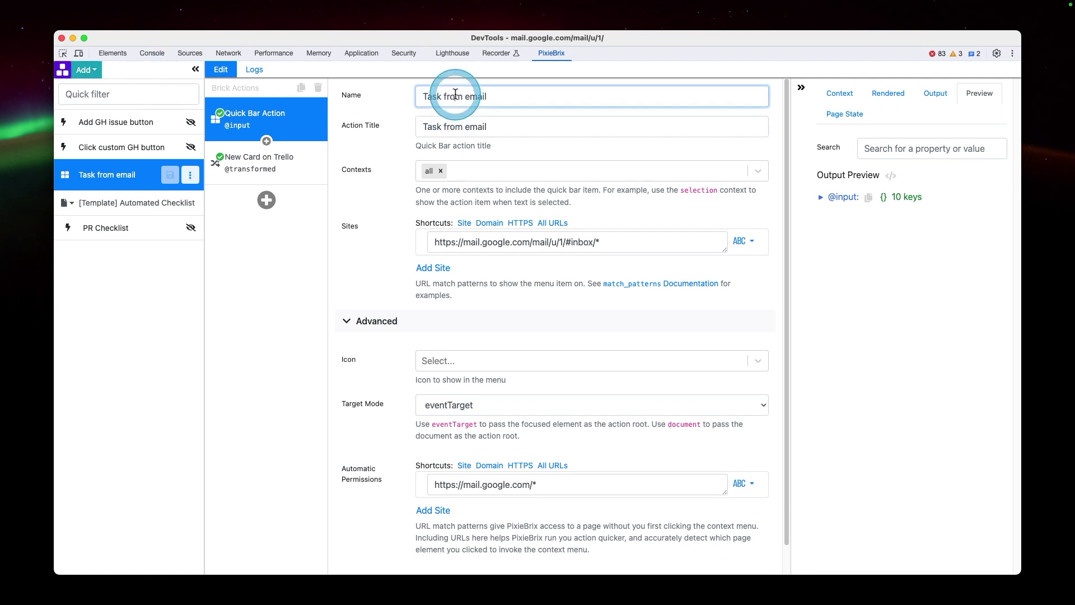
pyautogui.click(455, 126)
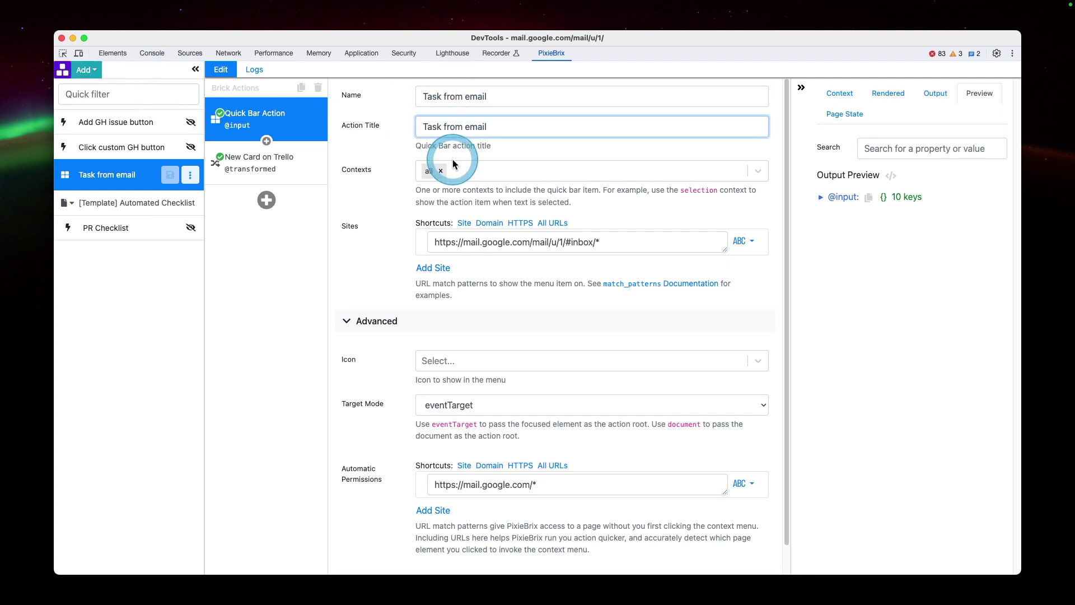
pyautogui.click(486, 172)
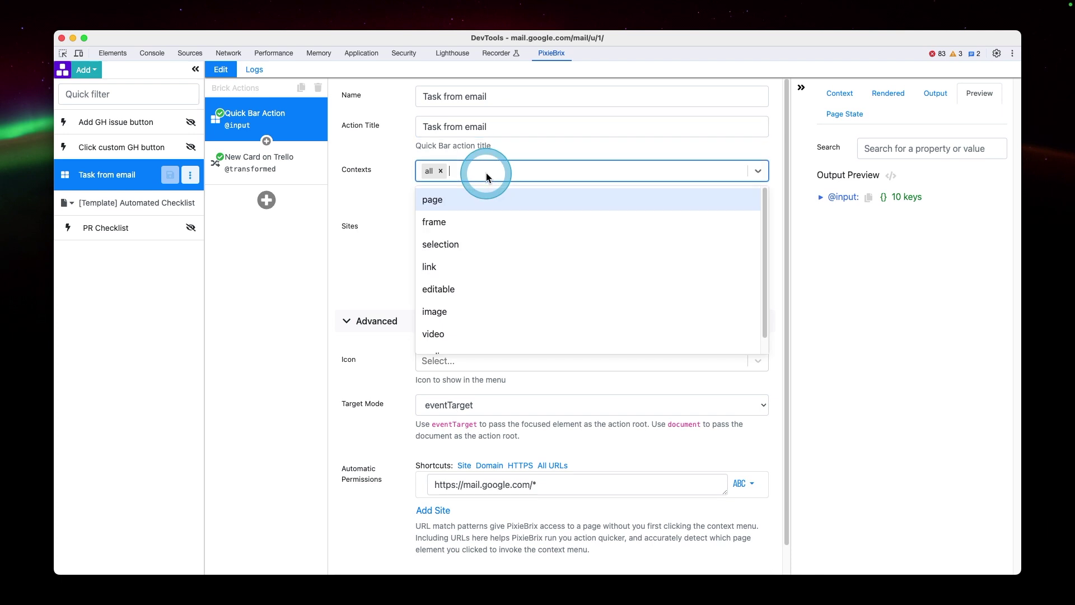
pyautogui.click(381, 172)
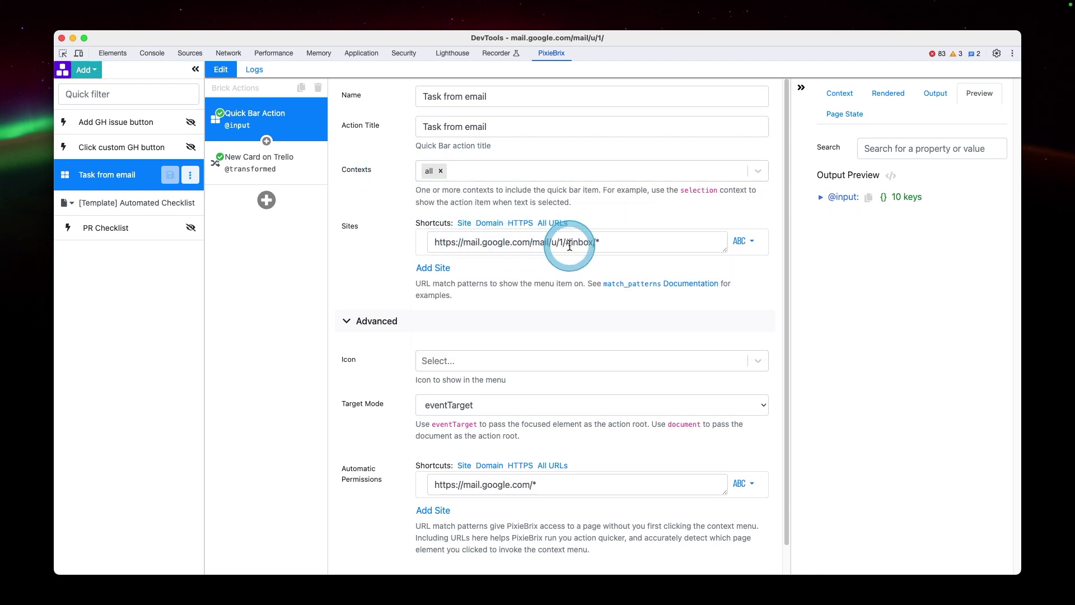
pyautogui.click(601, 243)
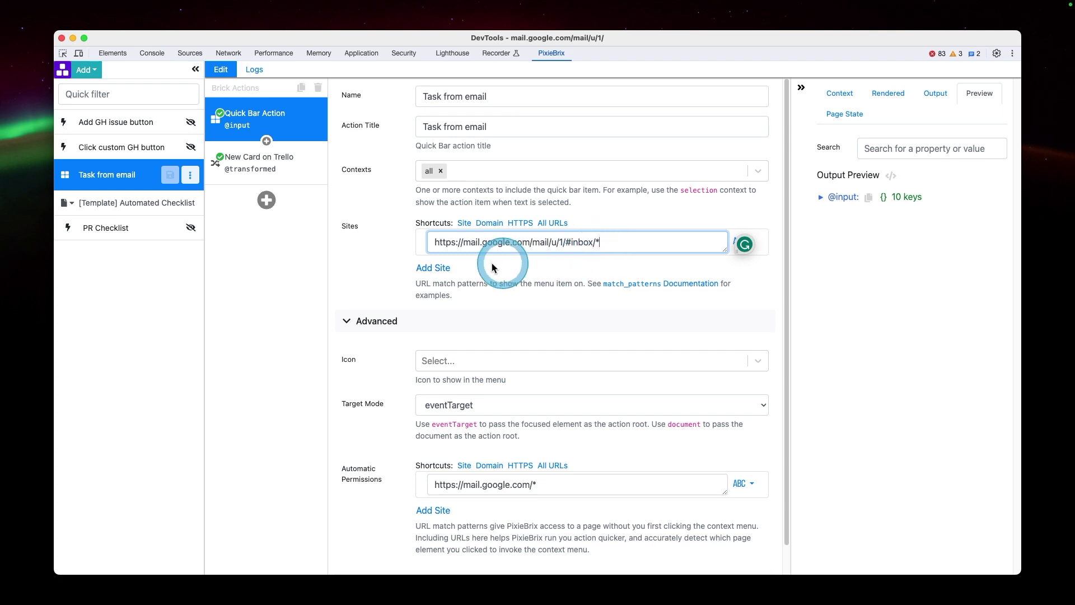
# Find an icon with "mail" and set the Task from email action's icon to gmail
pyautogui.click(436, 362)
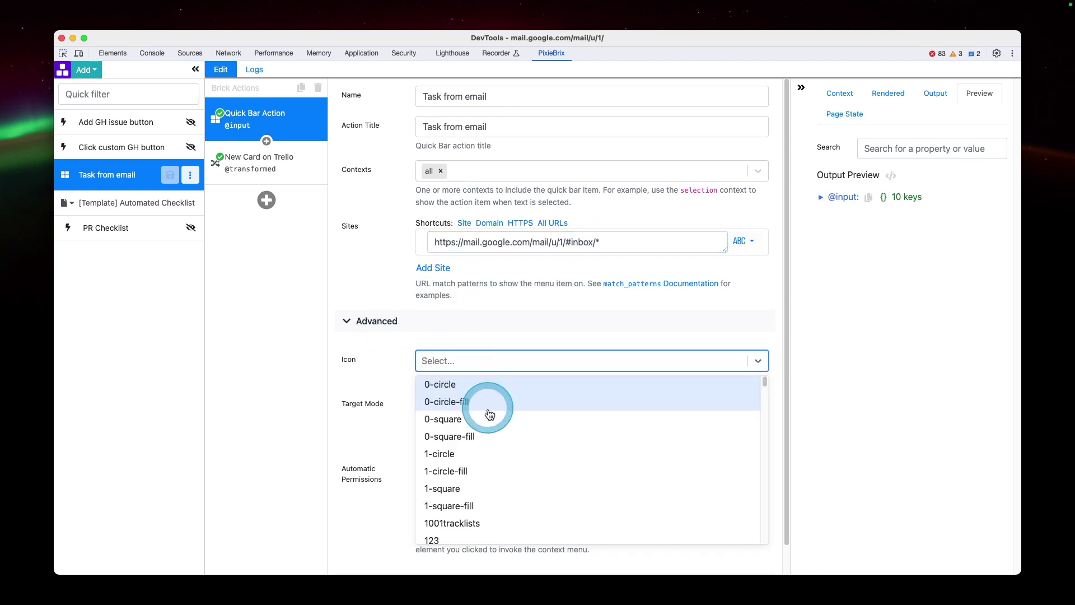
pyautogui.scroll(-2, 490, 435)
pyautogui.scroll(-5, 489, 437)
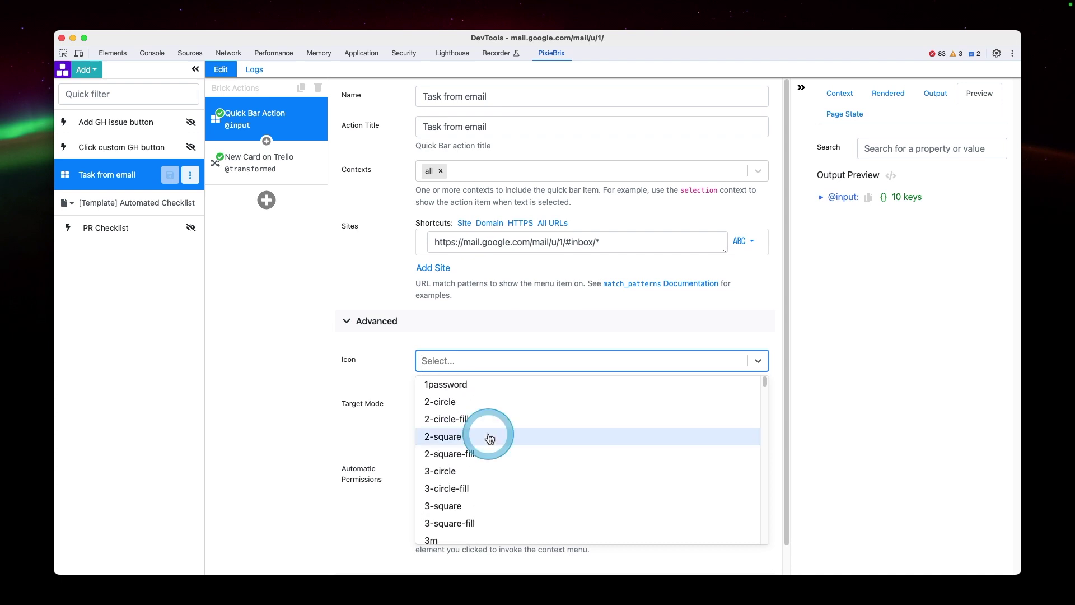
pyautogui.write('ma')
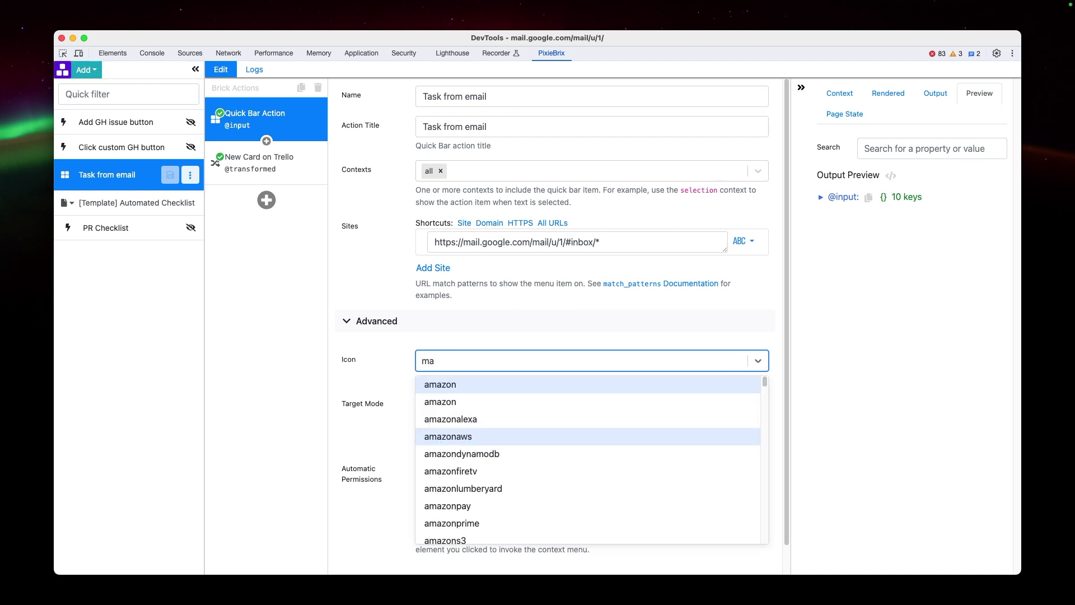
pyautogui.write('il')
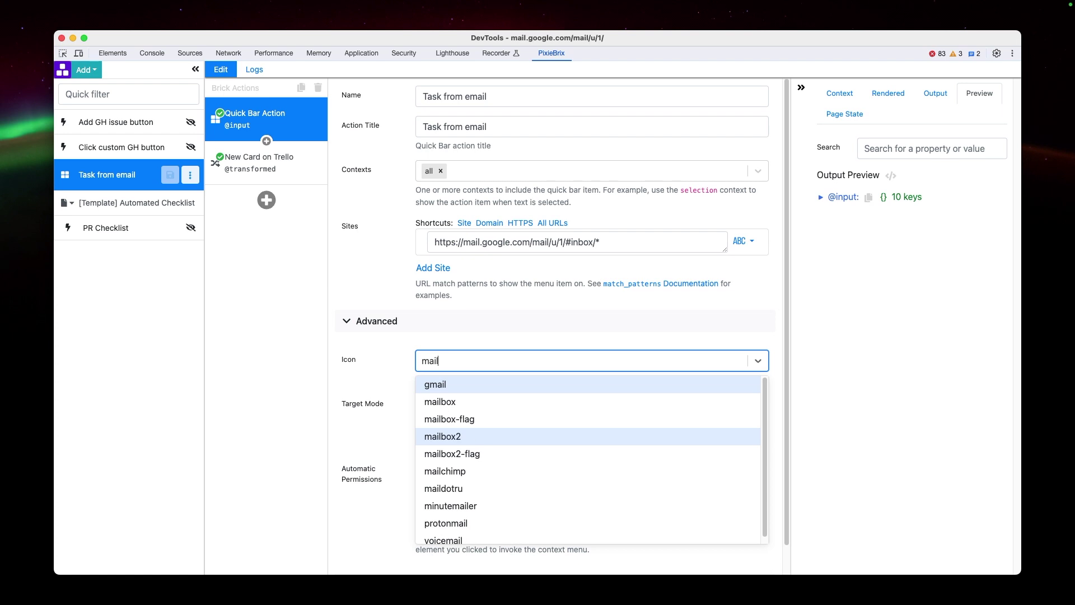
pyautogui.click(487, 385)
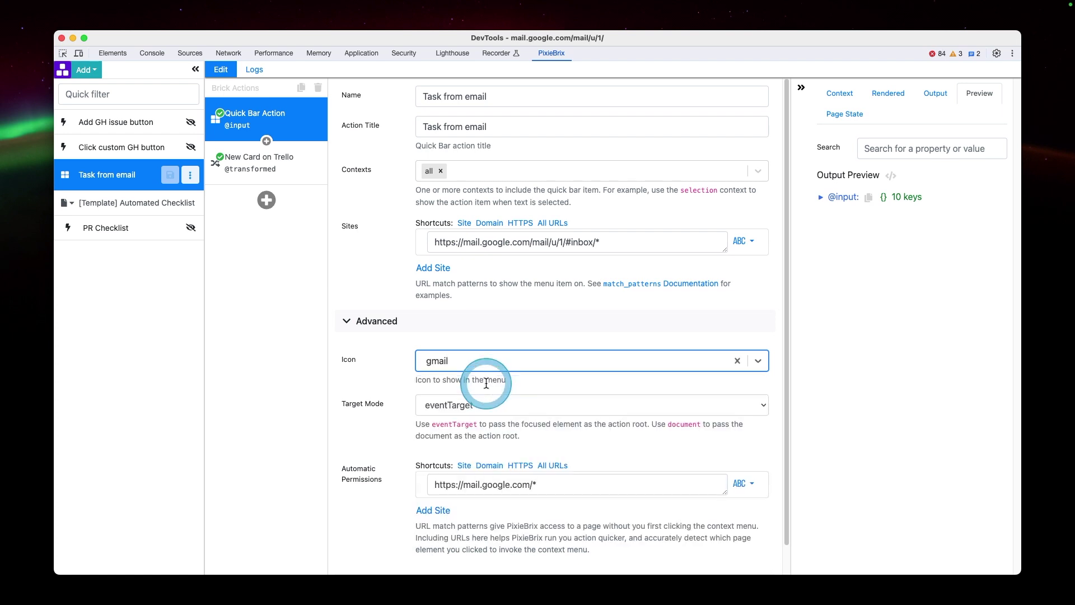
pyautogui.scroll(-1, 377, 418)
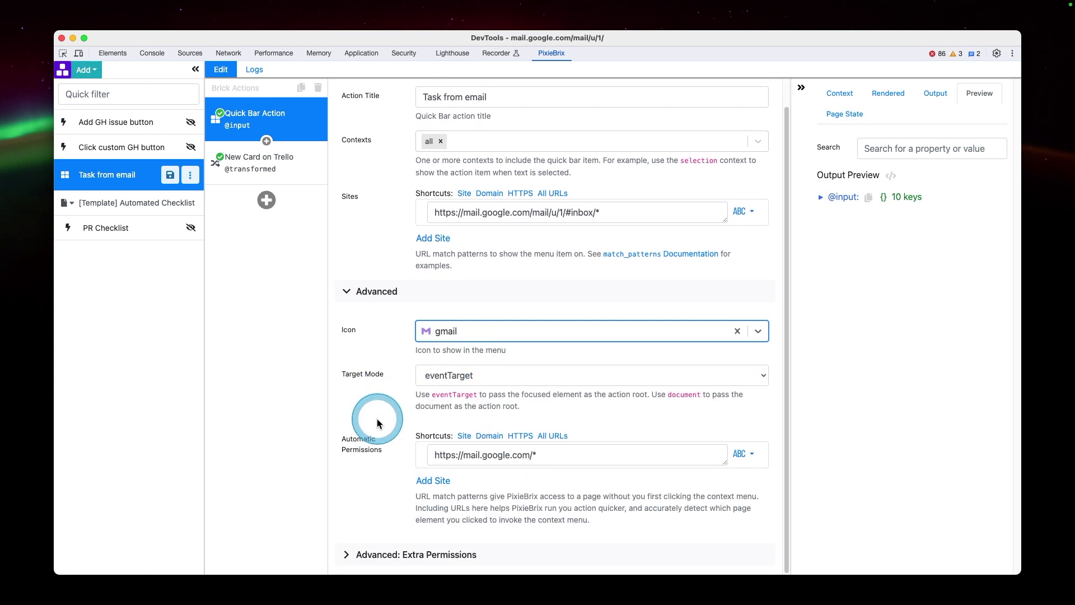
# Examine the New Card on Trello brick's integration, list ID and card description settings
pyautogui.click(297, 168)
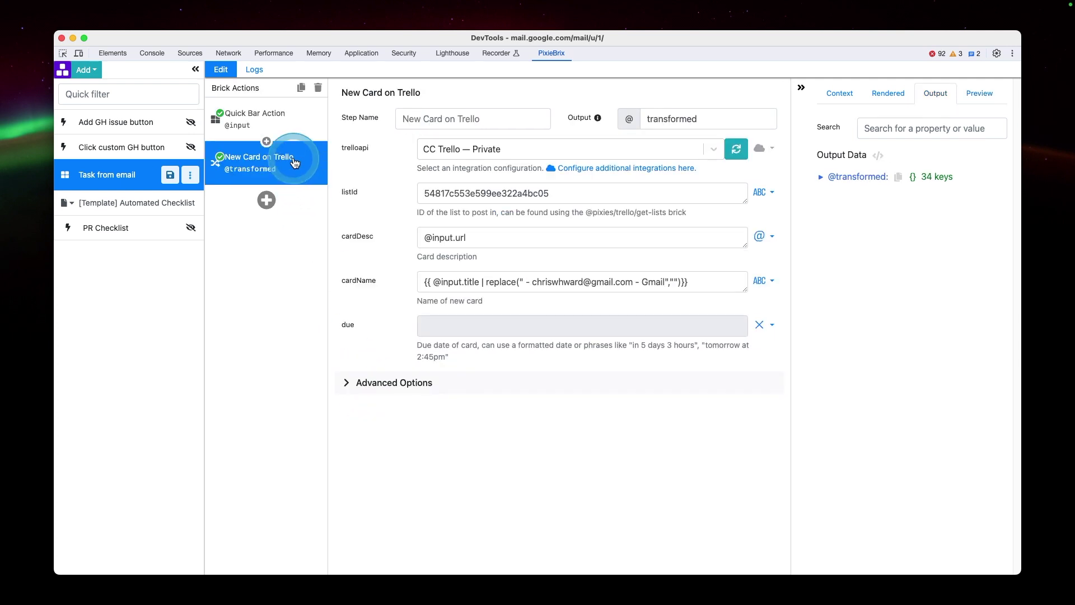
pyautogui.click(456, 193)
pyautogui.click(456, 148)
pyautogui.click(448, 241)
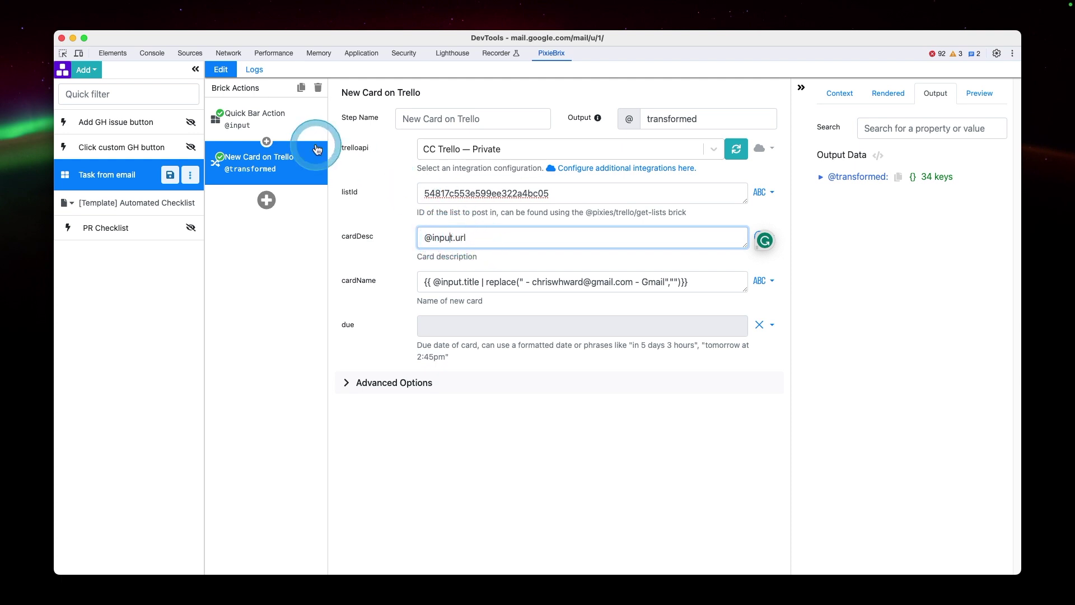
pyautogui.click(294, 124)
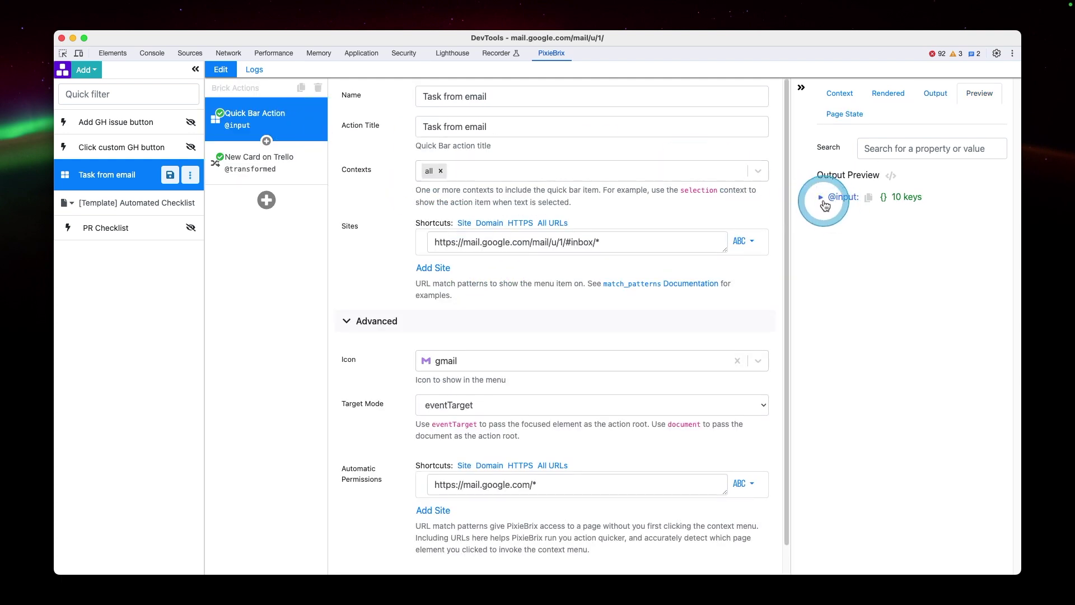
pyautogui.click(820, 198)
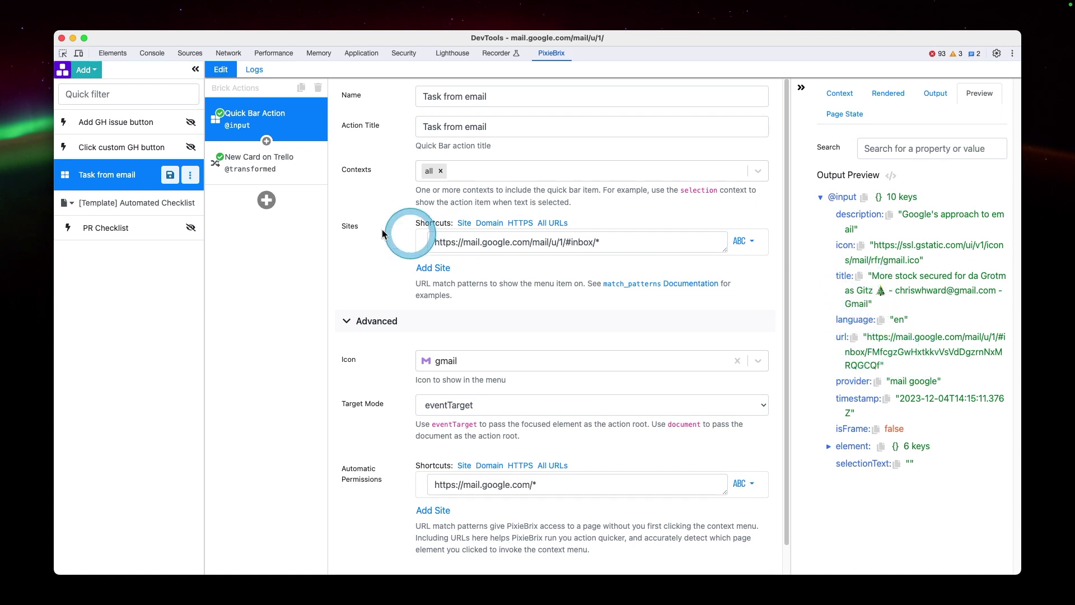
pyautogui.click(274, 166)
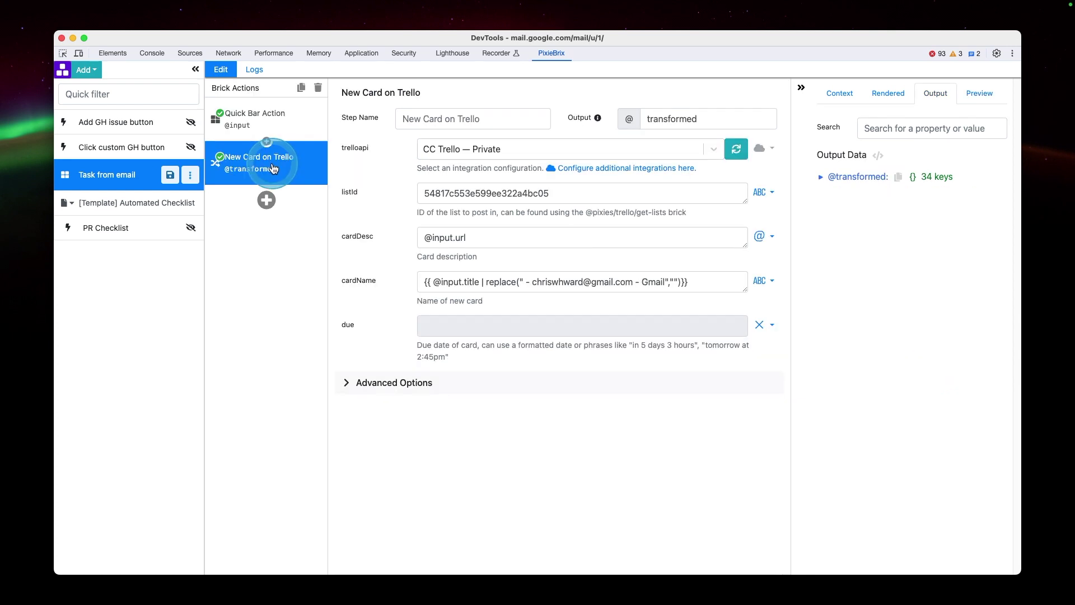
pyautogui.click(479, 282)
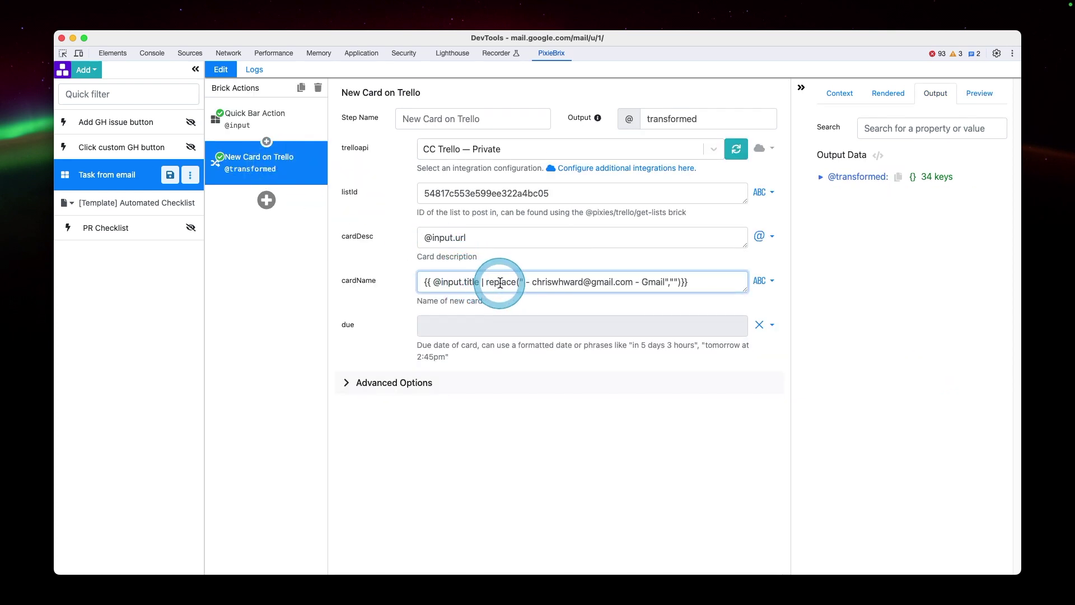
pyautogui.click(673, 283)
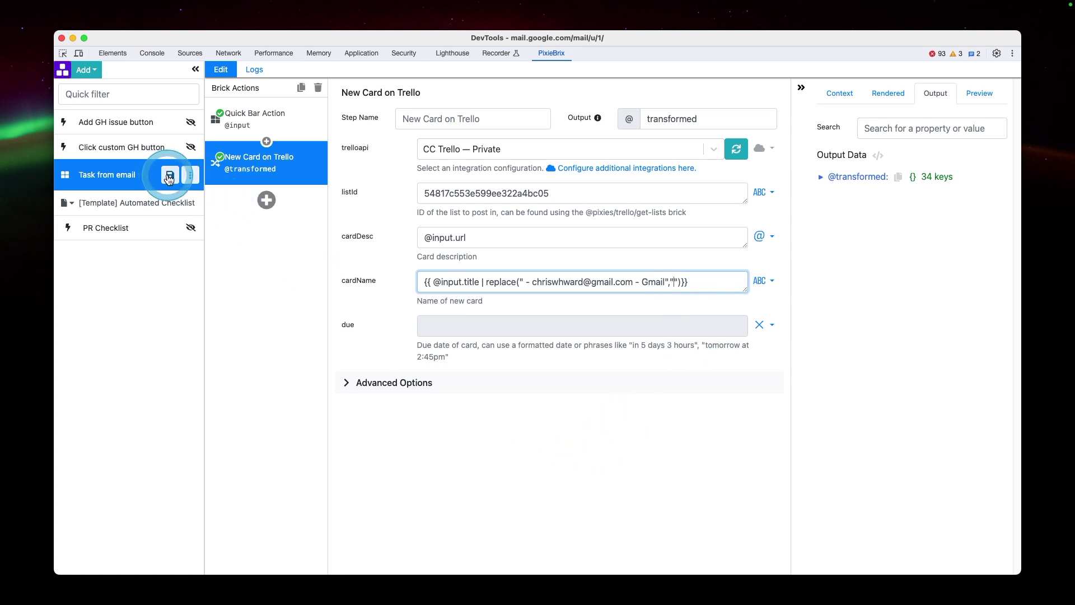
# Save the Task from email mod and close the developer tools to return to the Gmail message
pyautogui.click(169, 177)
pyautogui.click(270, 258)
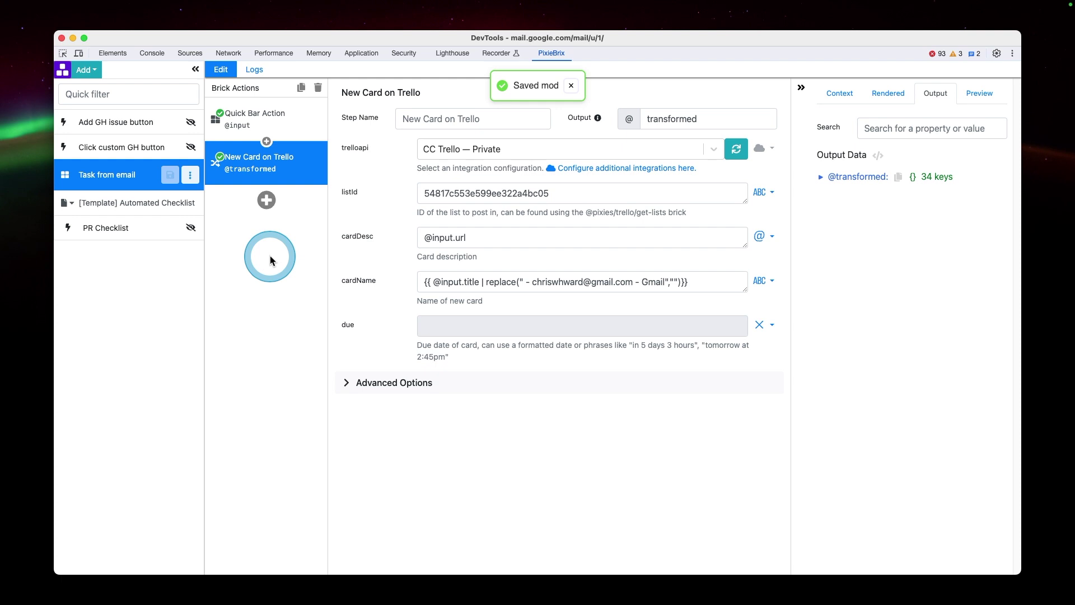
pyautogui.press('super+alt+i')
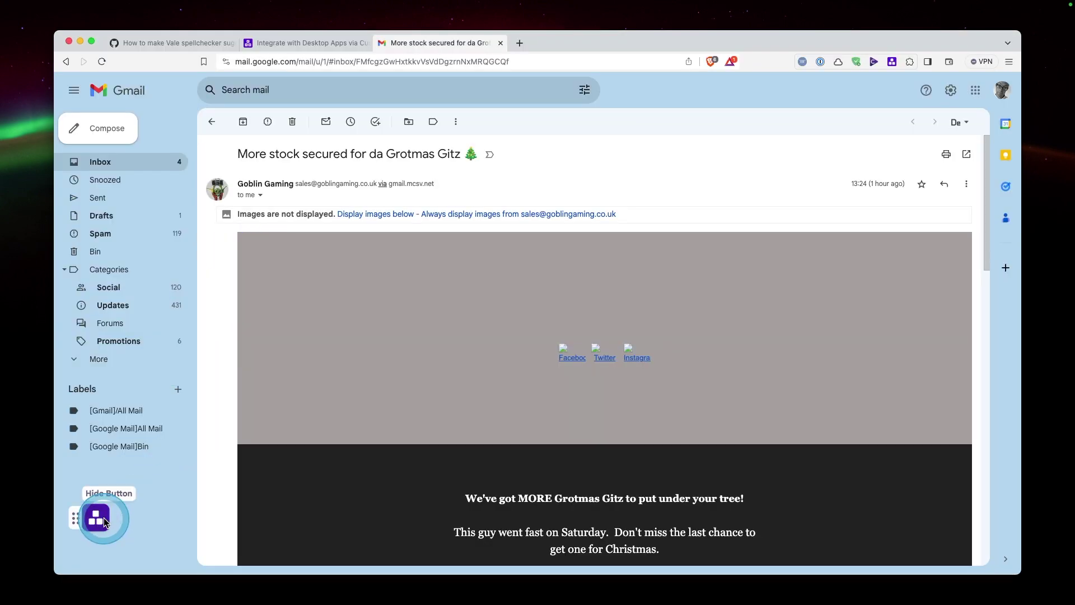
# Open the PixieBrix quick bar on the Grotmas Gitz email and run the Task from email action
pyautogui.press('super+m')
pyautogui.click(353, 283)
pyautogui.click(433, 190)
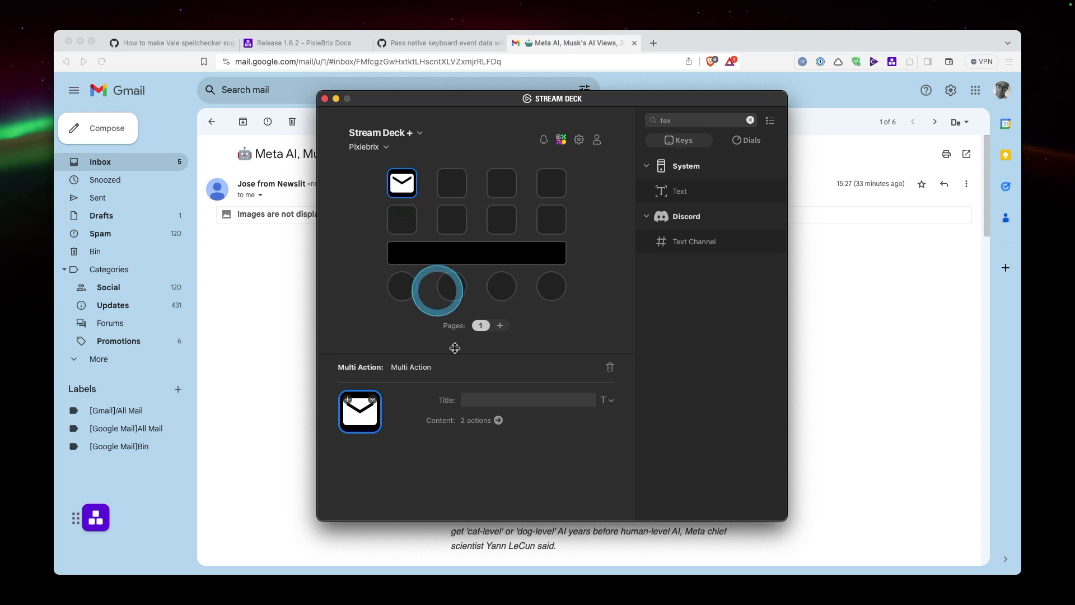
# Examine the hotkey and text actions inside the Stream Deck mail key's Multi Action, and return to the key overview
pyautogui.click(497, 421)
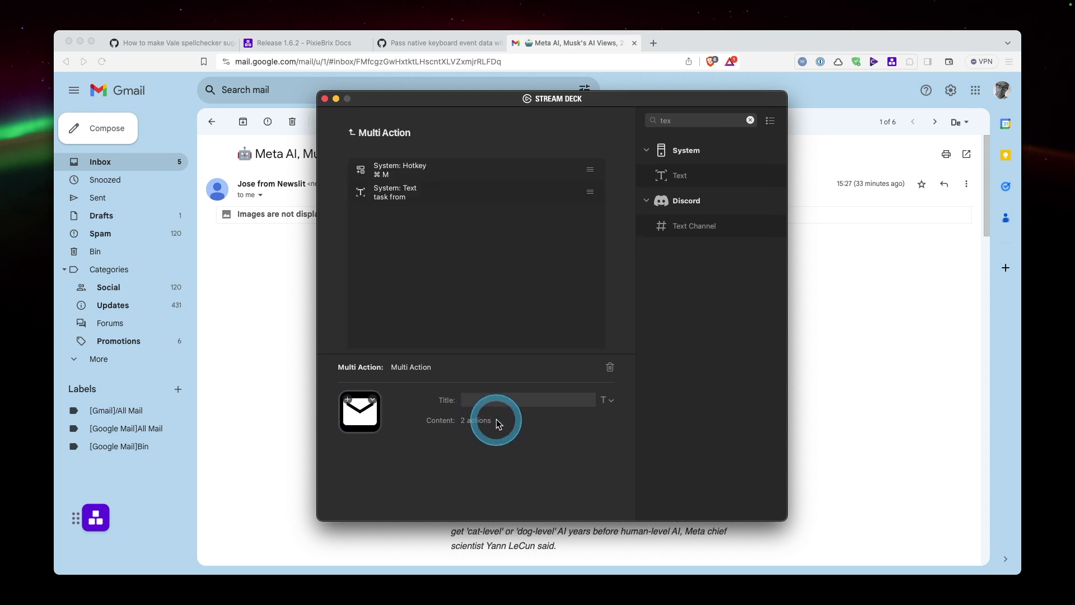
pyautogui.click(431, 177)
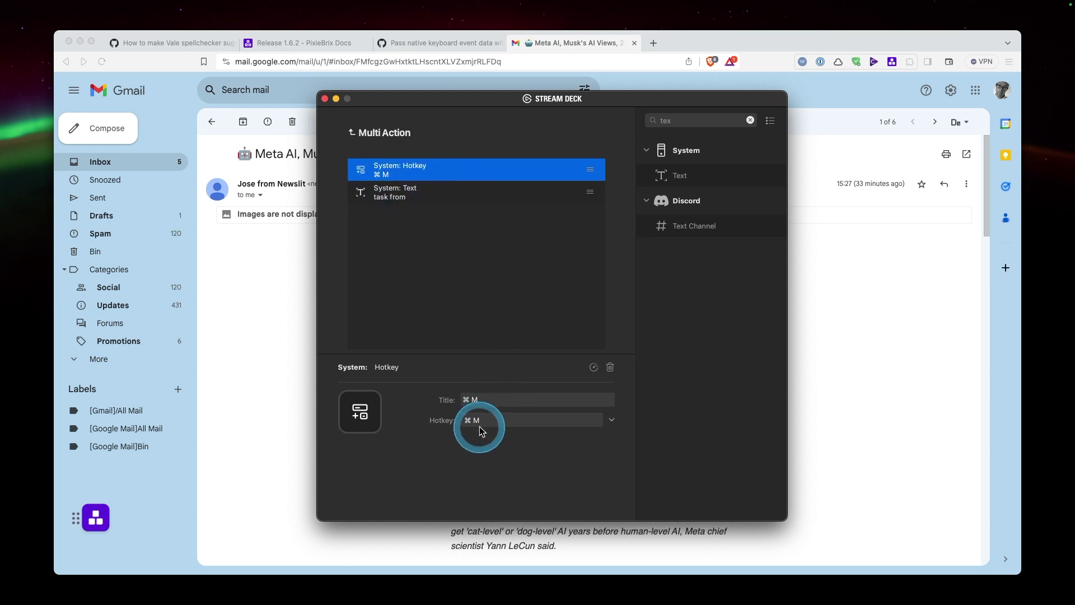
pyautogui.click(400, 192)
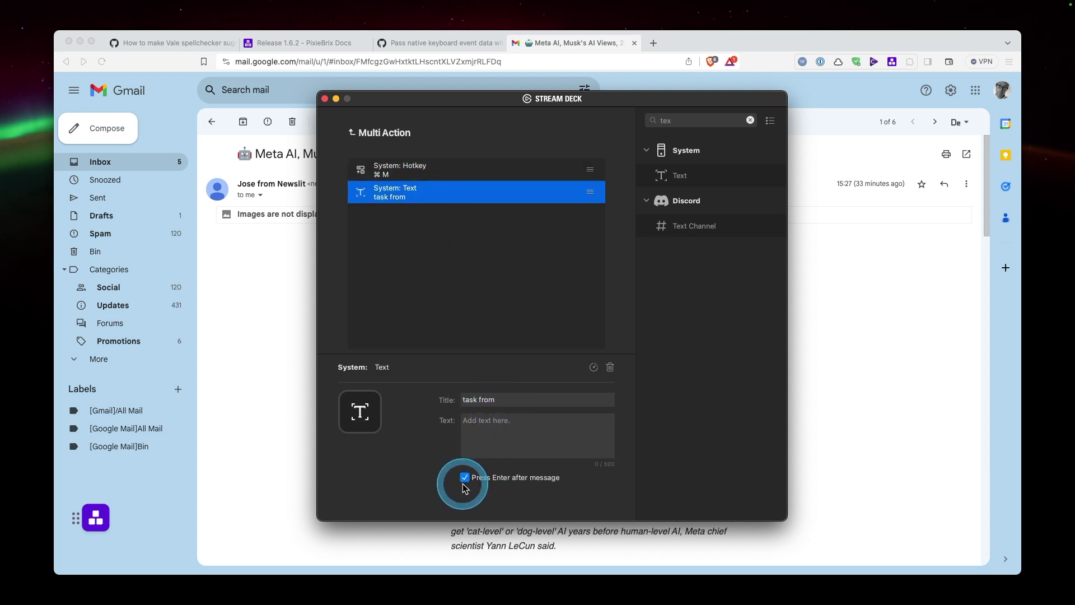
pyautogui.click(351, 132)
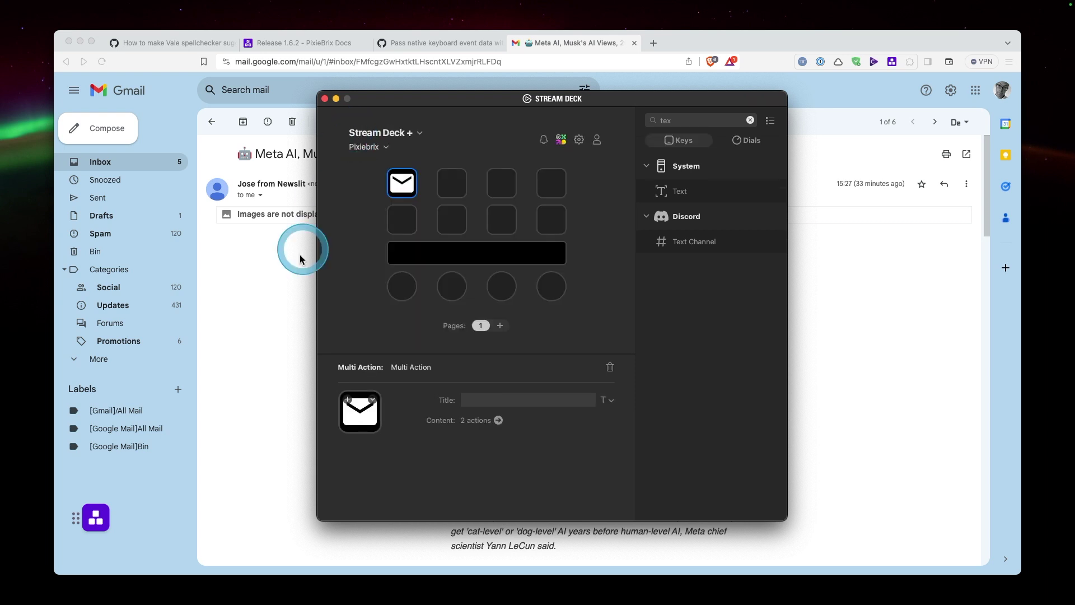
# Switch back to the Gmail message about Meta AI, and open its matching card in Trello's Ideas list
pyautogui.click(283, 296)
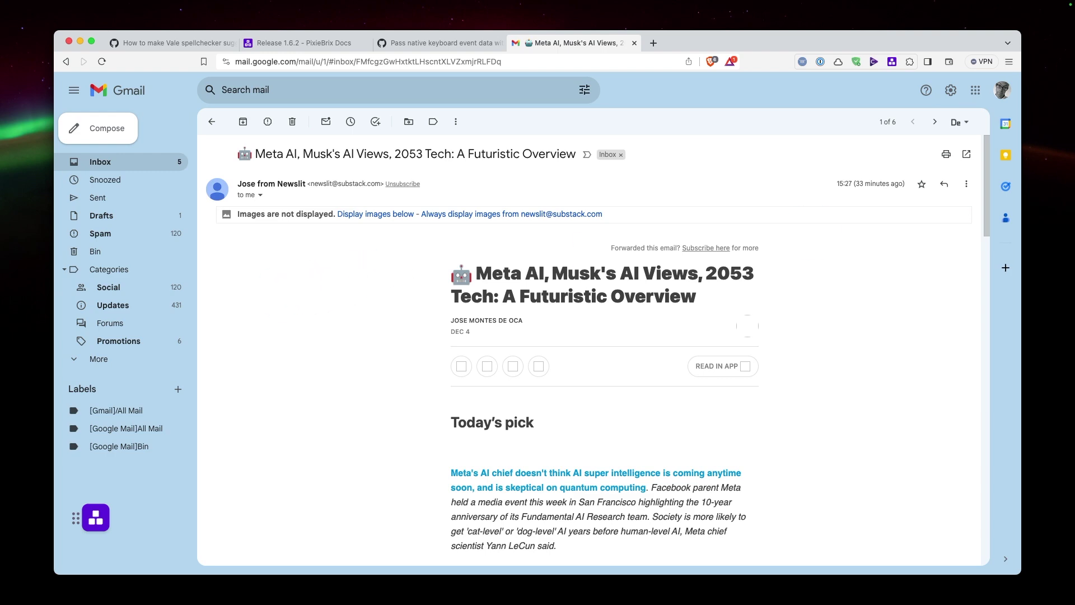
pyautogui.click(274, 495)
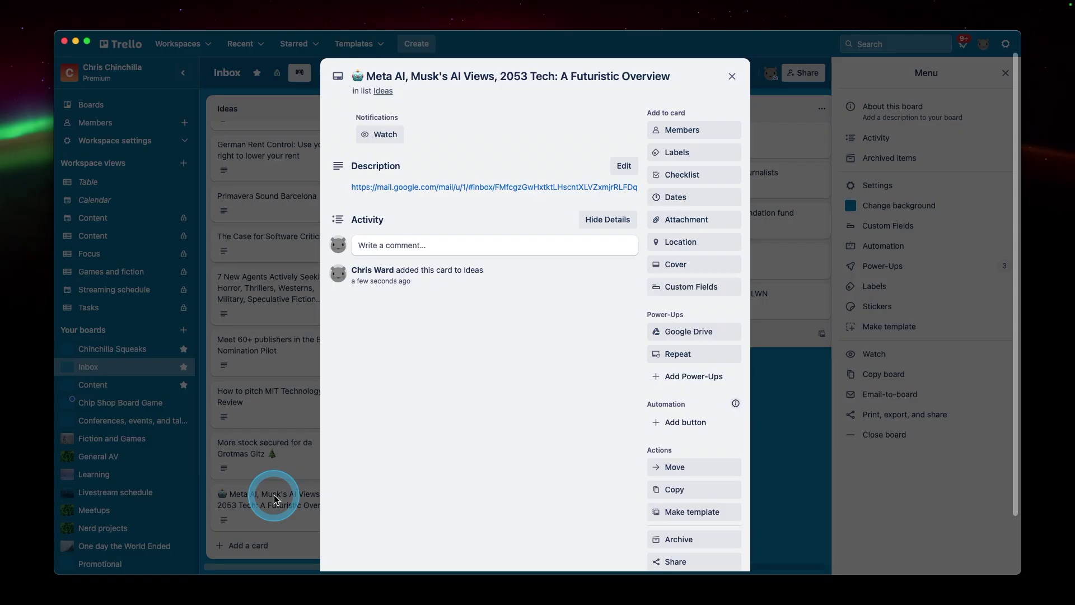